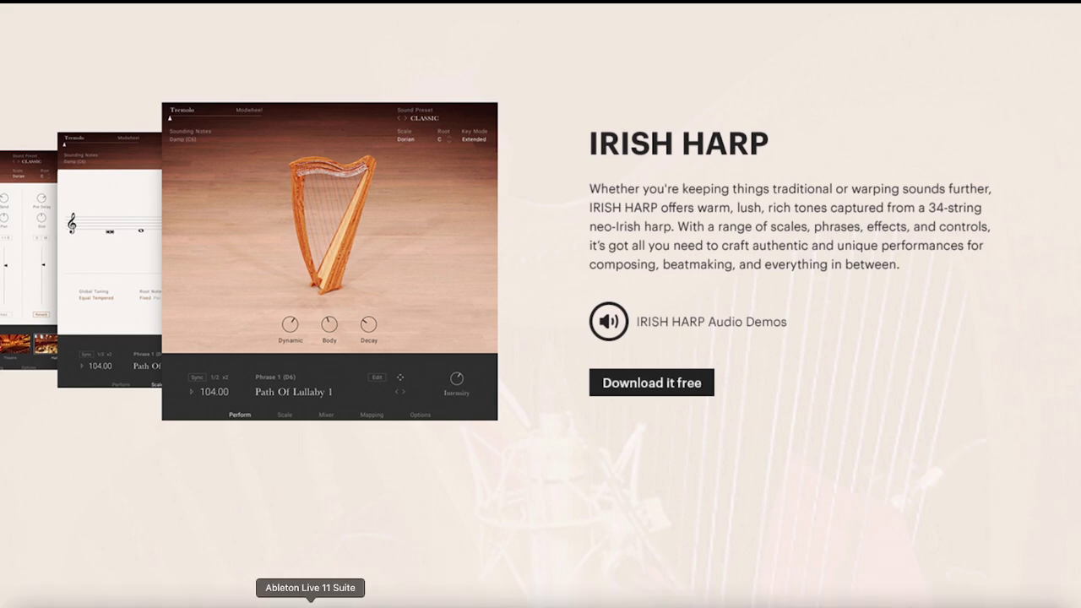
Switch back to the Logic Pro project with Irish Harp loaded in Komplete Kontrol
{"action": "left_click", "coordinate": [149, 601]}
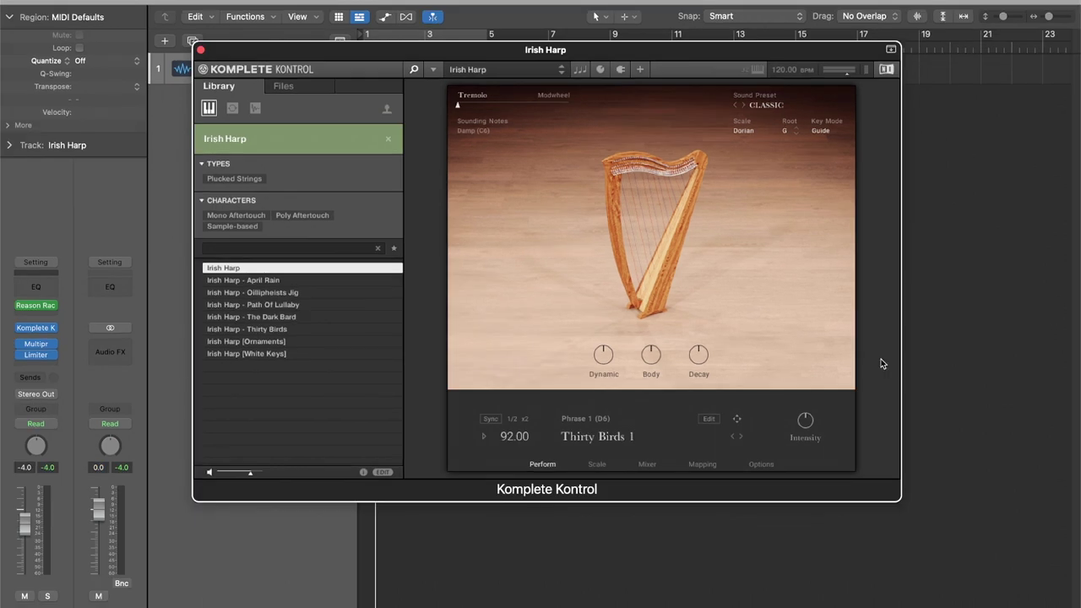
Play the current harp phrase, then step forward and play Phrase 3, Thirty Birds 3
{"action": "left_click", "coordinate": [485, 437]}
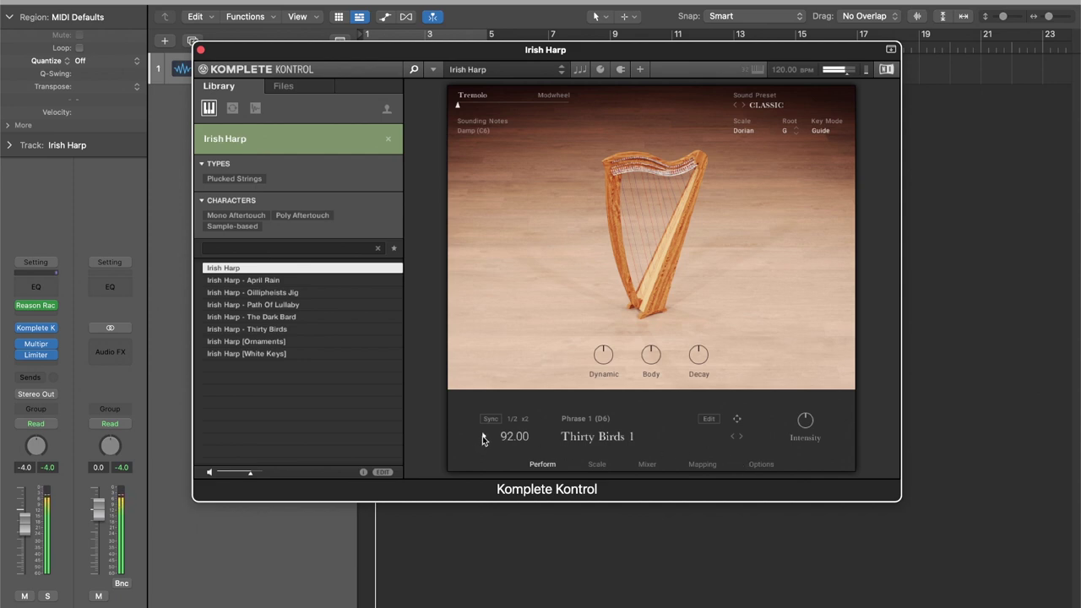
{"action": "left_click", "coordinate": [483, 436]}
{"action": "left_click", "coordinate": [741, 437]}
{"action": "left_click", "coordinate": [740, 436]}
{"action": "left_click", "coordinate": [483, 438]}
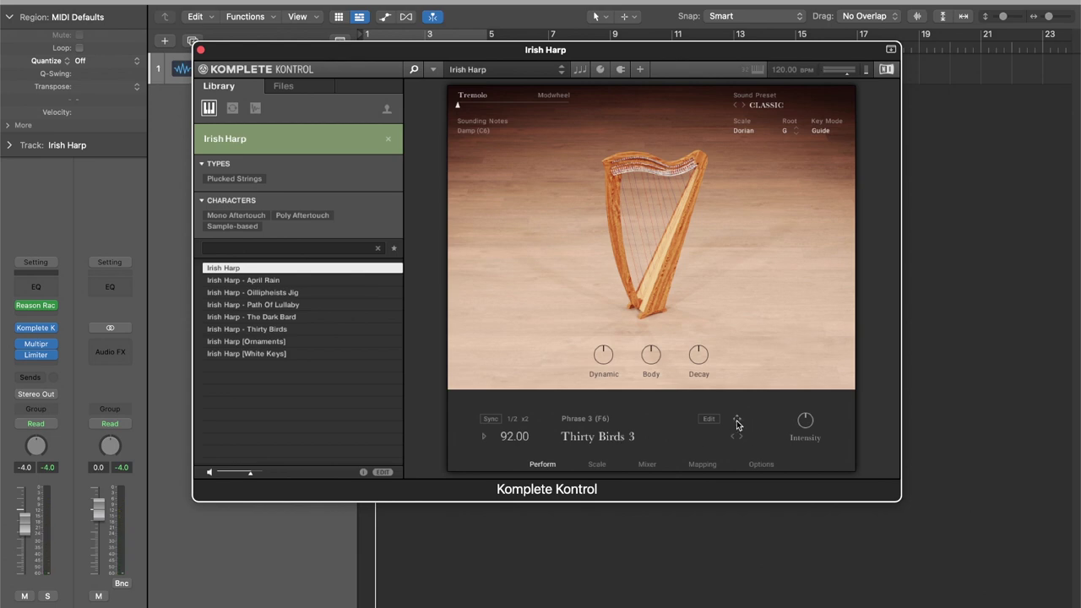
Drop Thirty Birds 3 as MIDI on the harp track at project tempo, loop-play it, then delete it
{"action": "left_click_drag", "start_coordinate": [736, 422], "coordinate": [920, 73]}
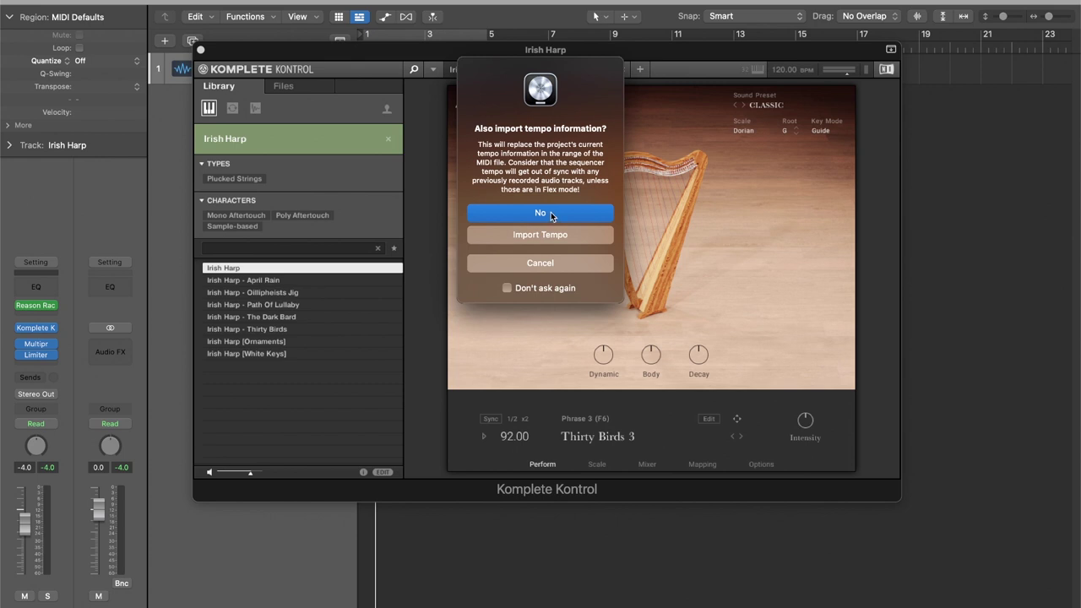
{"action": "left_click", "coordinate": [551, 214]}
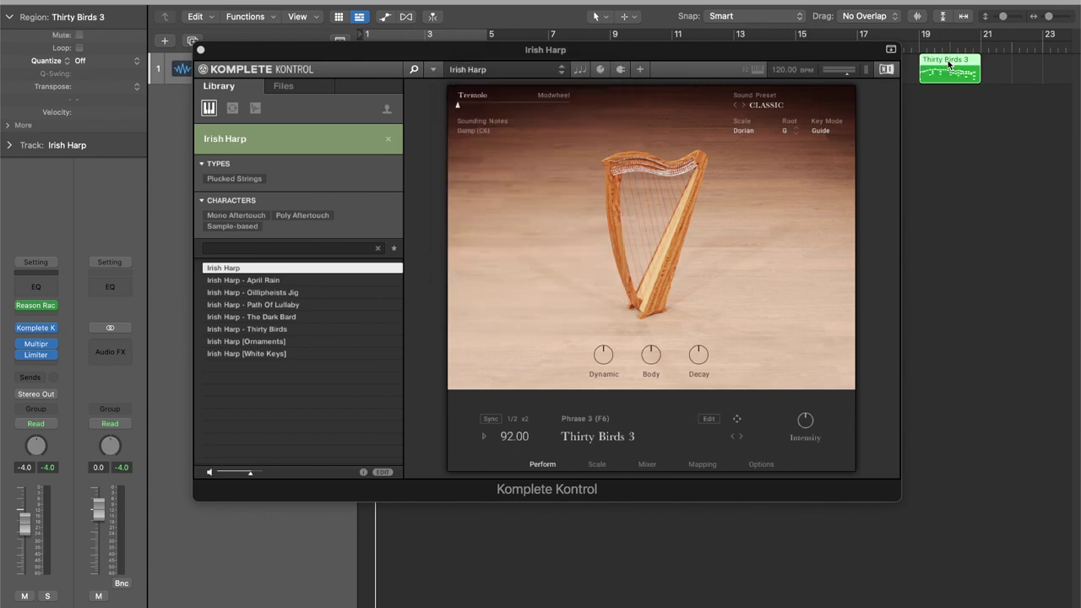
{"action": "key", "text": "super+u"}
{"action": "key", "text": "space"}
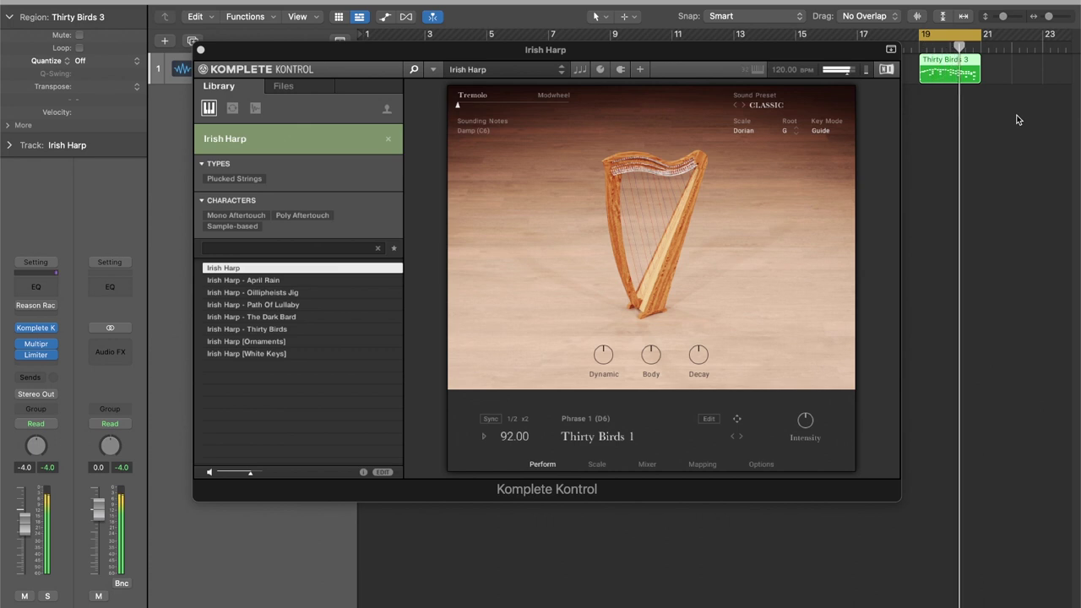
{"action": "key", "text": "space"}
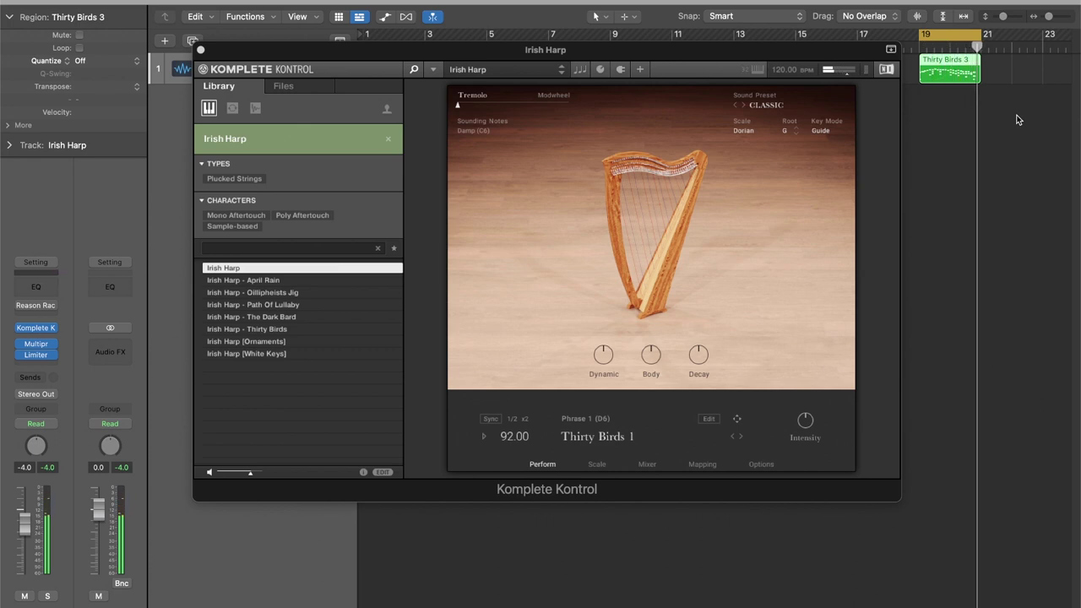
{"action": "key", "text": "Delete"}
Disable the cycle range and preview the April Rain, Oillipheists Jig and Path Of Lullaby presets
{"action": "left_click", "coordinate": [943, 35]}
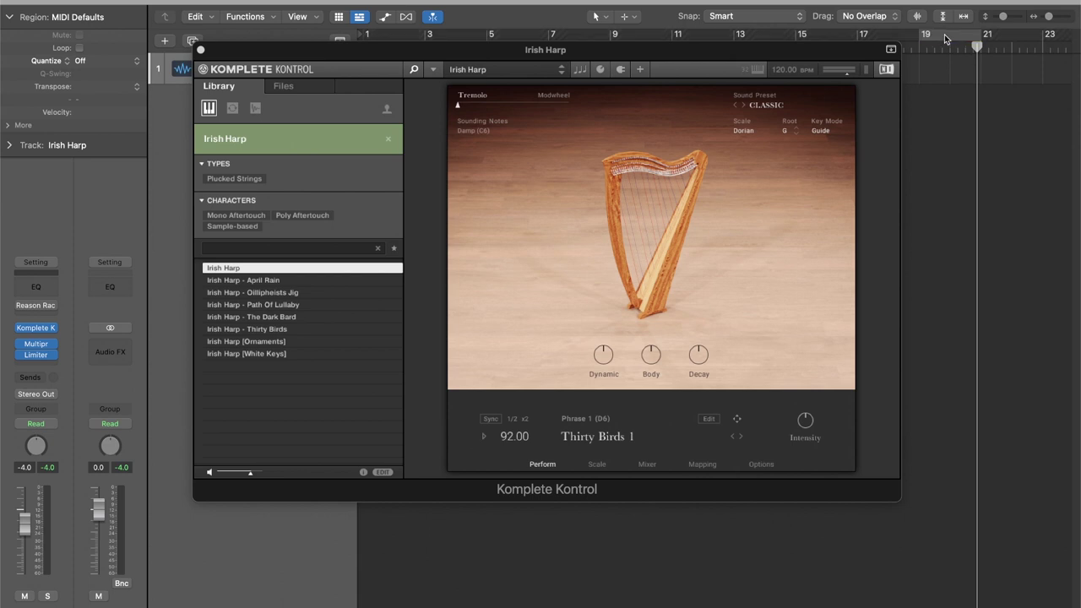
{"action": "left_click", "coordinate": [277, 285]}
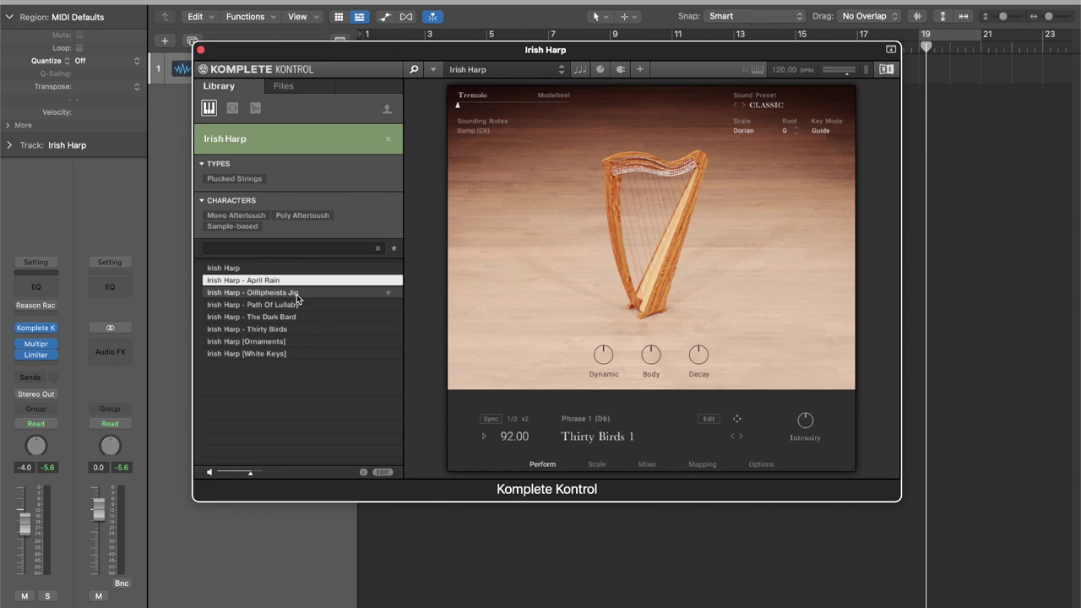
{"action": "left_click", "coordinate": [287, 292]}
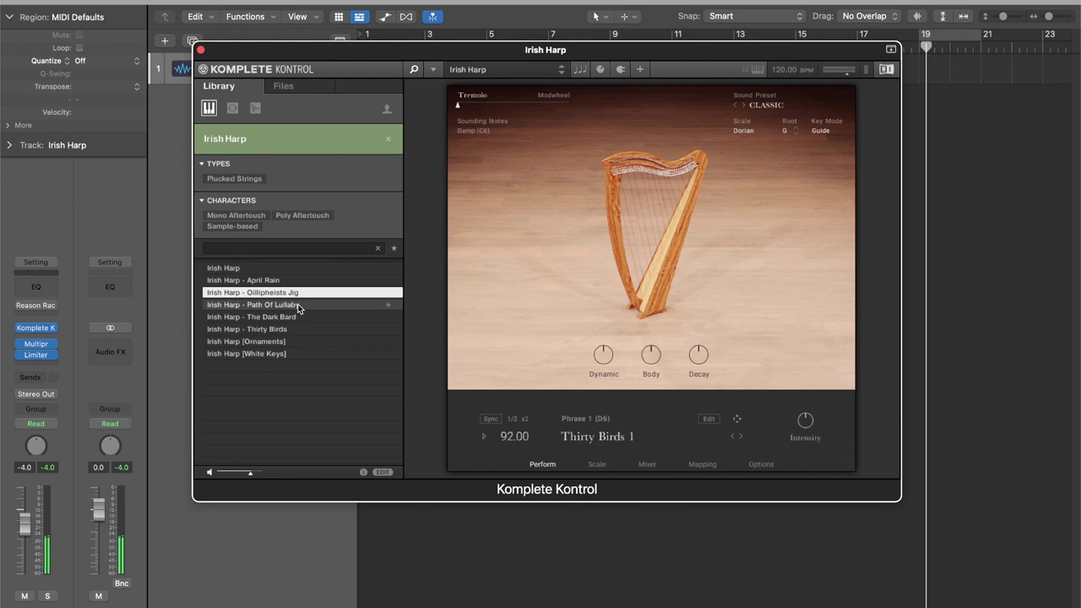
{"action": "left_click", "coordinate": [296, 309]}
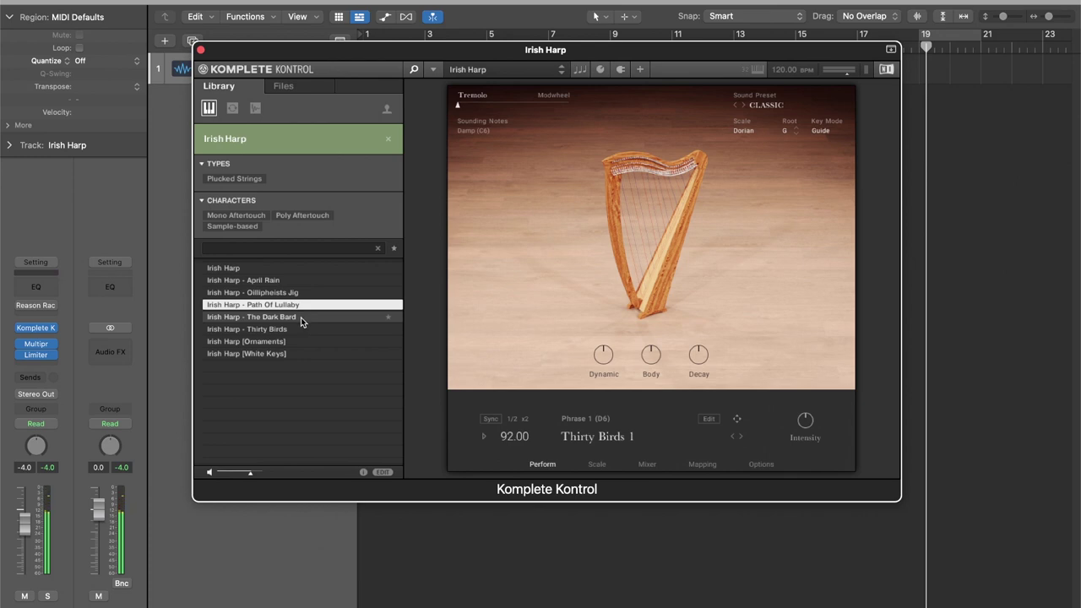
Preview The Dark Bard, Thirty Birds, Ornaments and White Keys presets in turn
{"action": "left_click", "coordinate": [300, 317]}
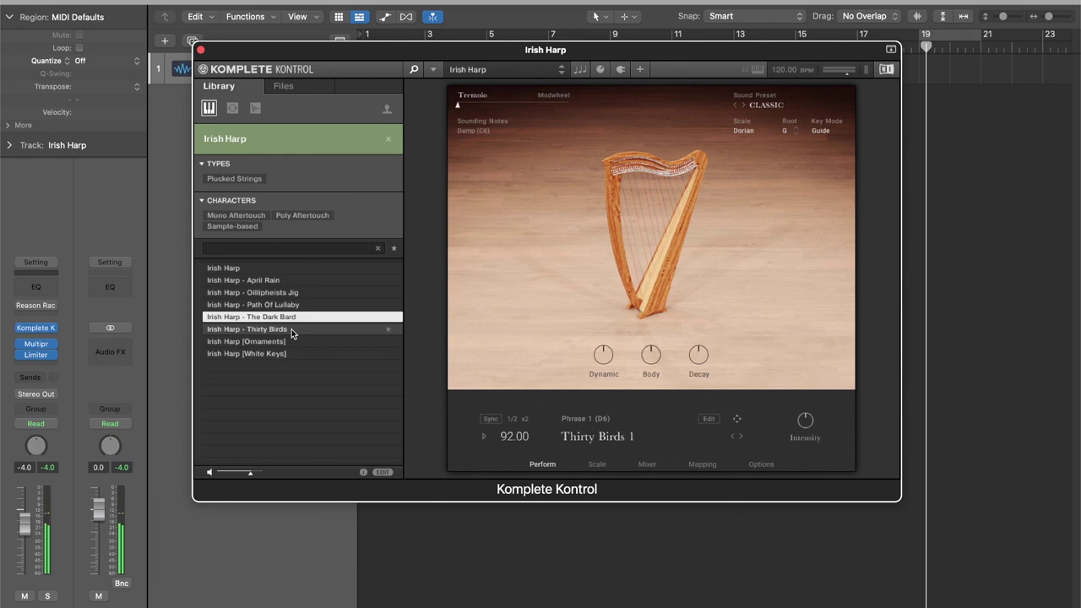
{"action": "left_click", "coordinate": [301, 335]}
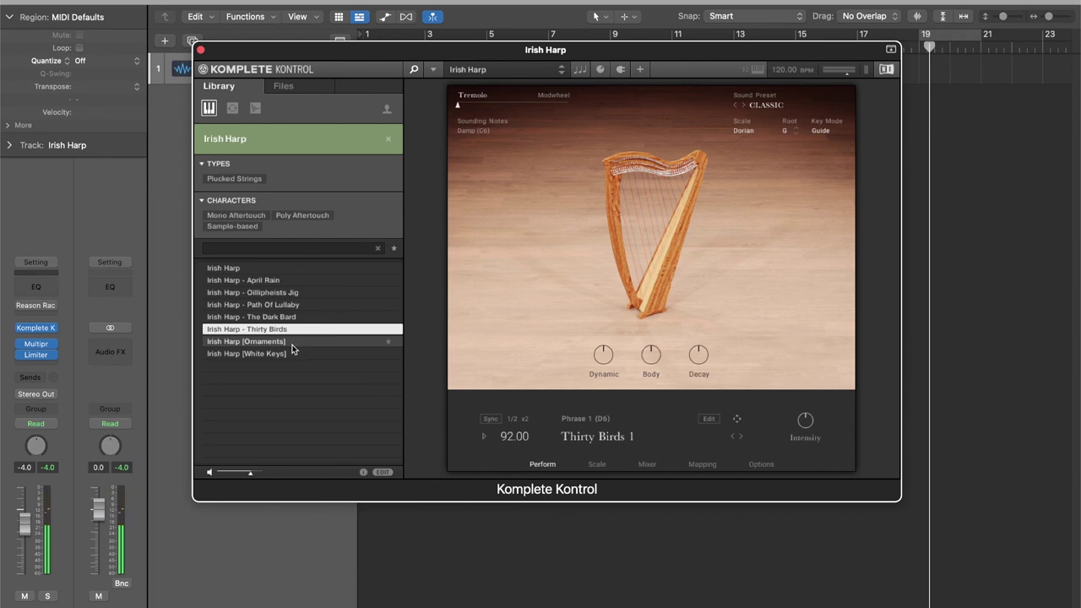
{"action": "left_click", "coordinate": [292, 342]}
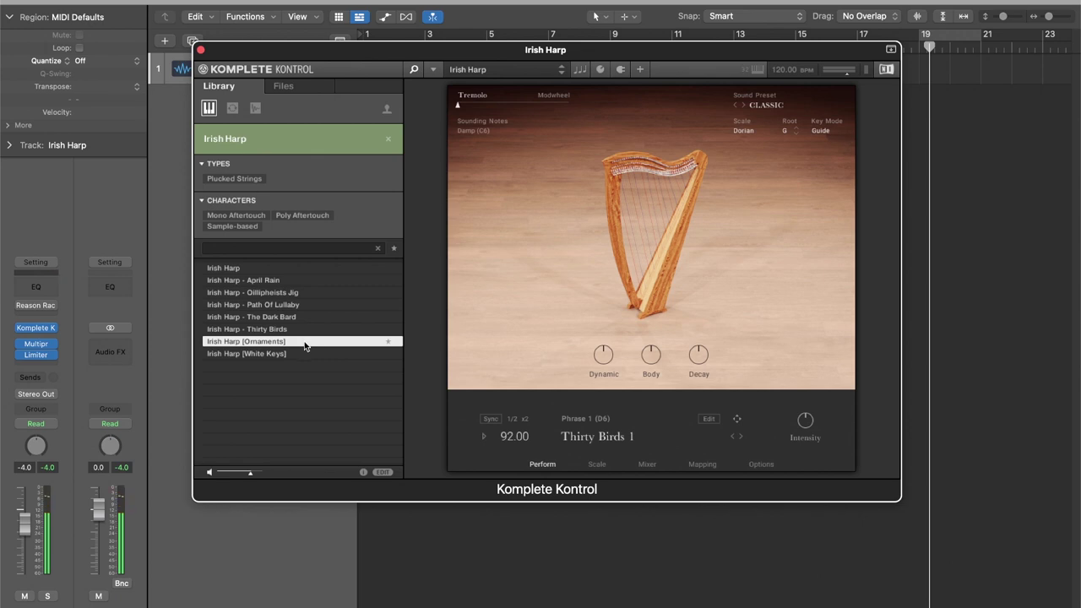
{"action": "left_click", "coordinate": [301, 355]}
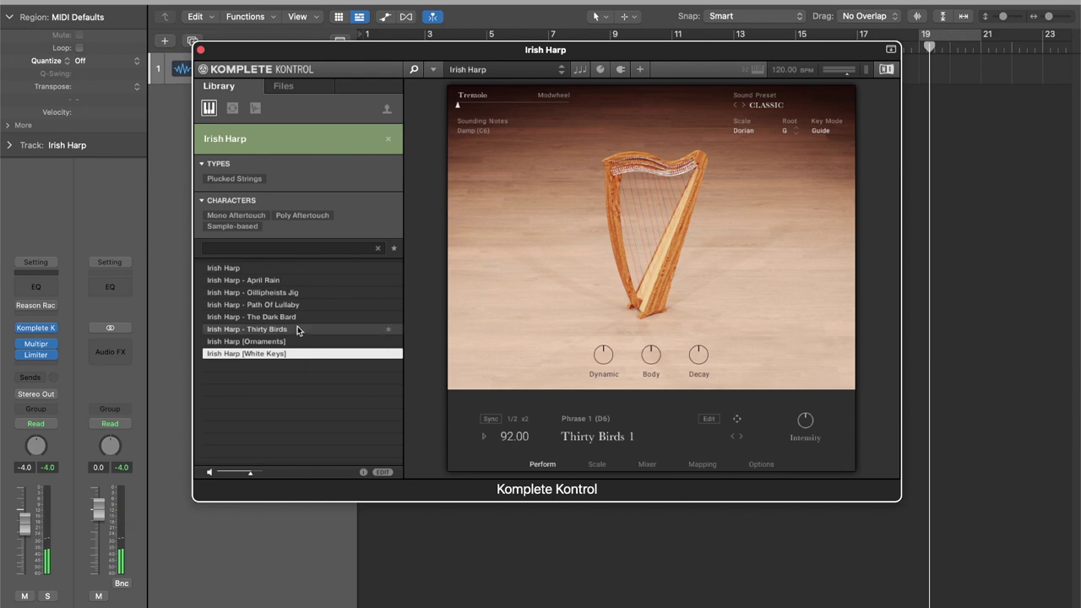
Load The Dark Bard, enable Reason Rack, and reset its PolyStep Sequencer to Init Patch
{"action": "left_click", "coordinate": [294, 317]}
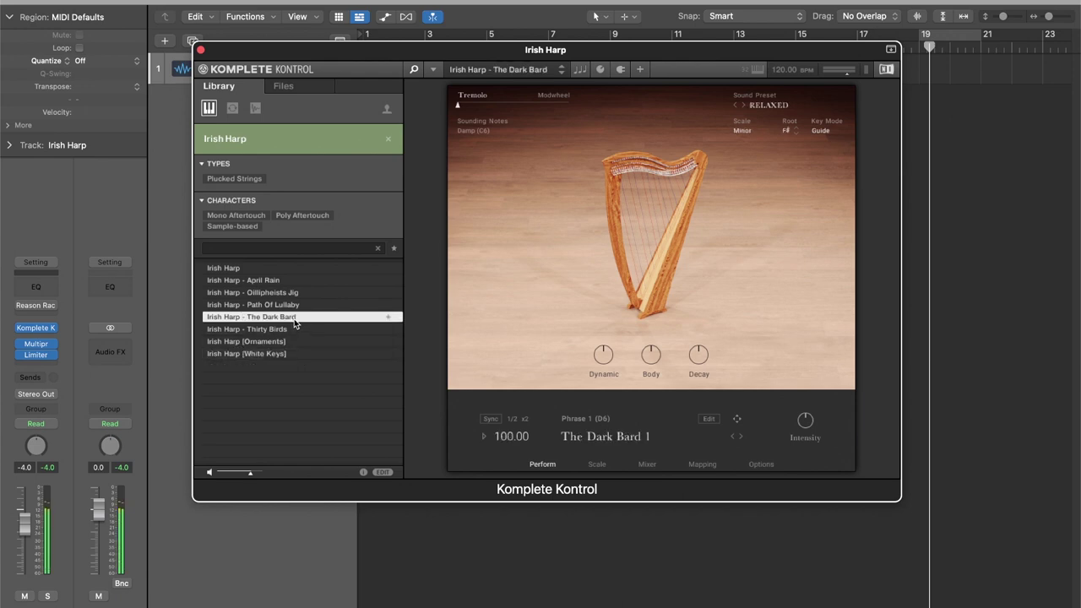
{"action": "left_click", "coordinate": [21, 305]}
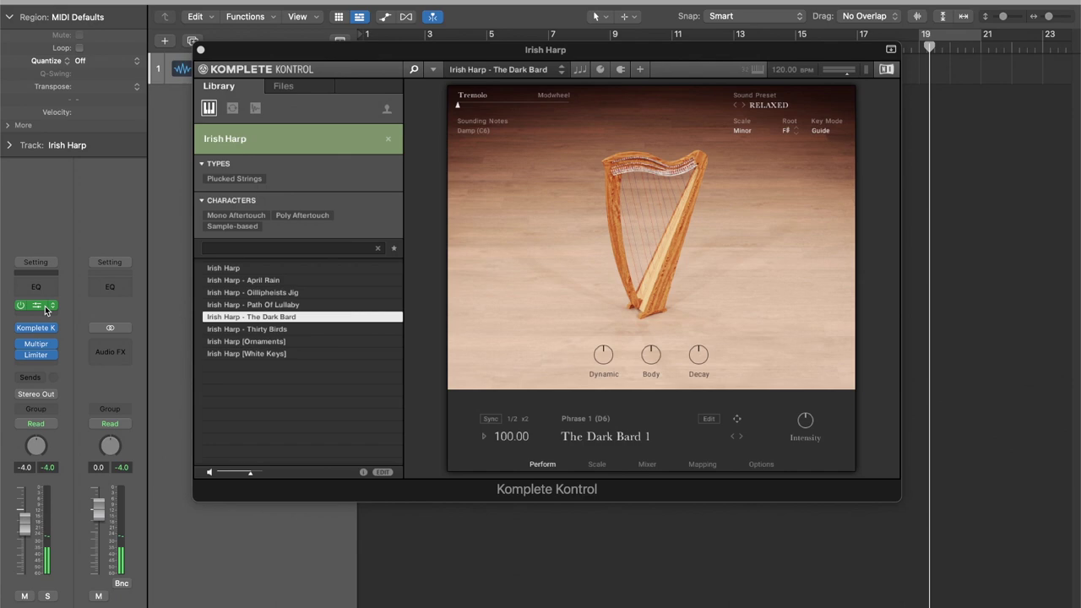
{"action": "left_click", "coordinate": [37, 307]}
{"action": "right_click", "coordinate": [414, 132]}
{"action": "left_click", "coordinate": [482, 378]}
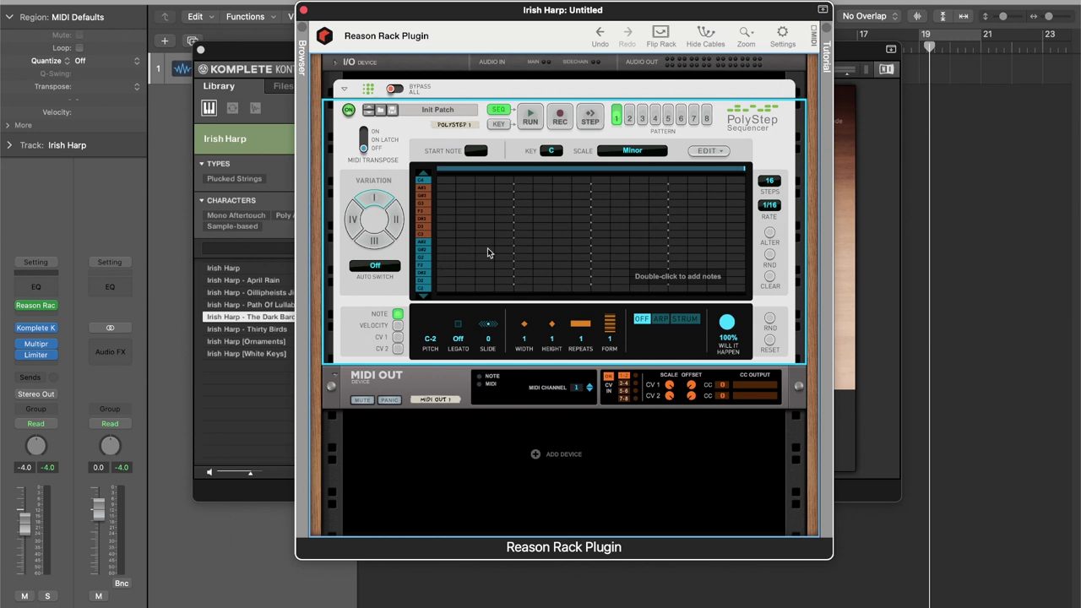
Add a C2 note on step 1, stack it into a strummed chord, and play it
{"action": "double_click", "coordinate": [446, 289]}
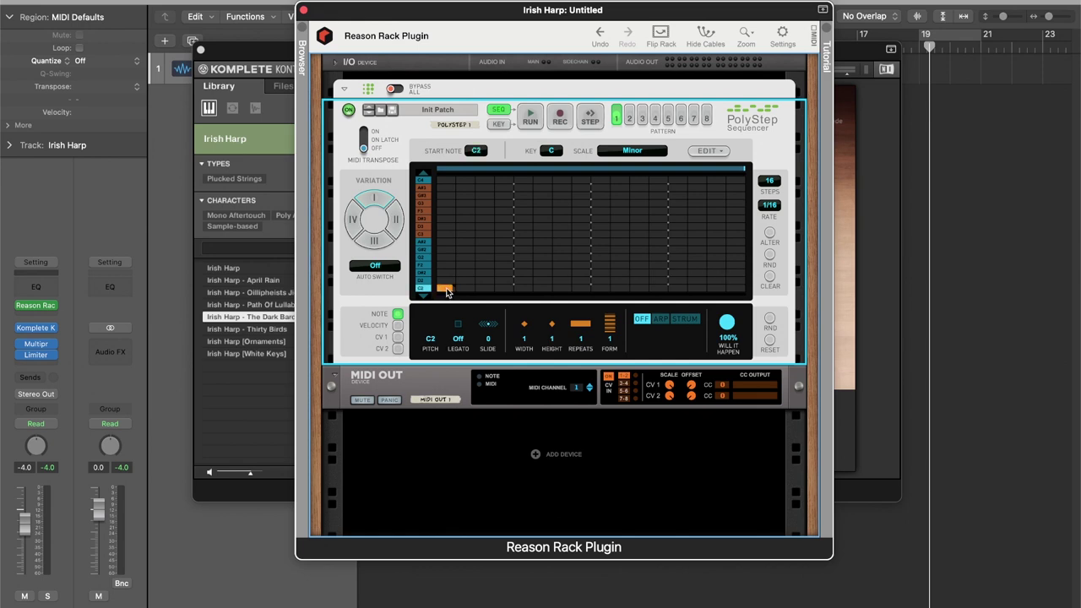
{"action": "left_click_drag", "start_coordinate": [554, 323], "coordinate": [555, 294]}
{"action": "left_click", "coordinate": [688, 319]}
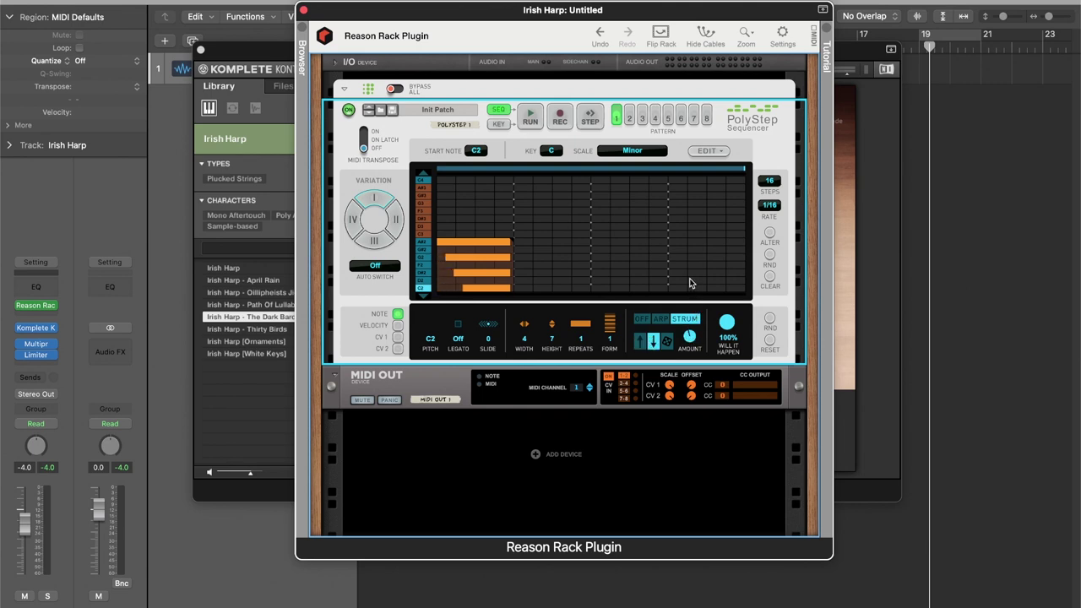
{"action": "key", "text": "space"}
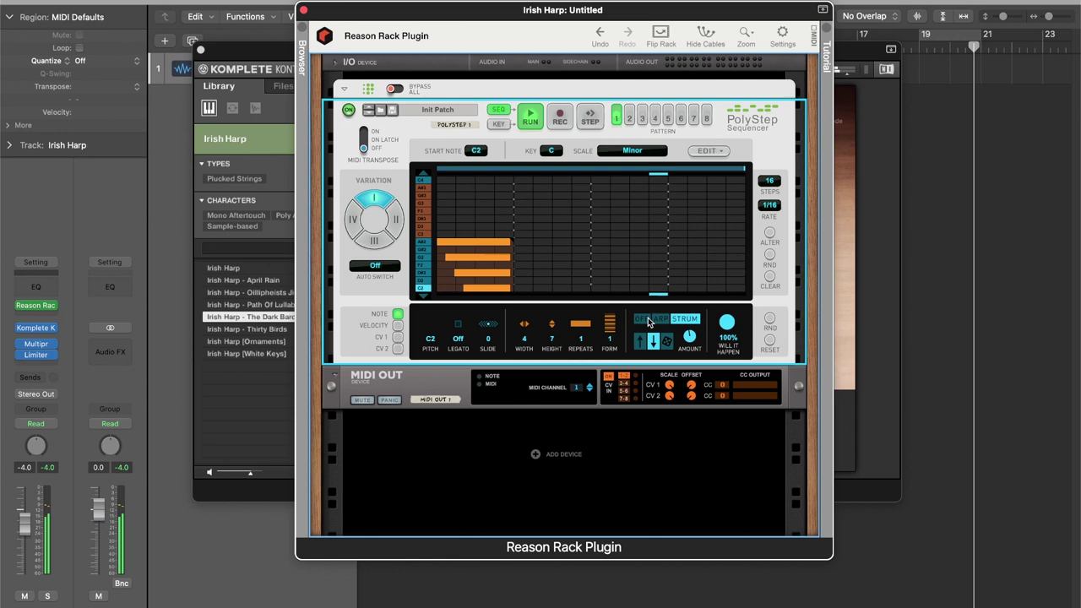
Duplicate the chord as an arpeggio moved up to A#2, then adjust its repeats down to 8
{"action": "key", "text": "space"}
{"action": "key", "text": "super+a"}
{"action": "key", "text": "super+d"}
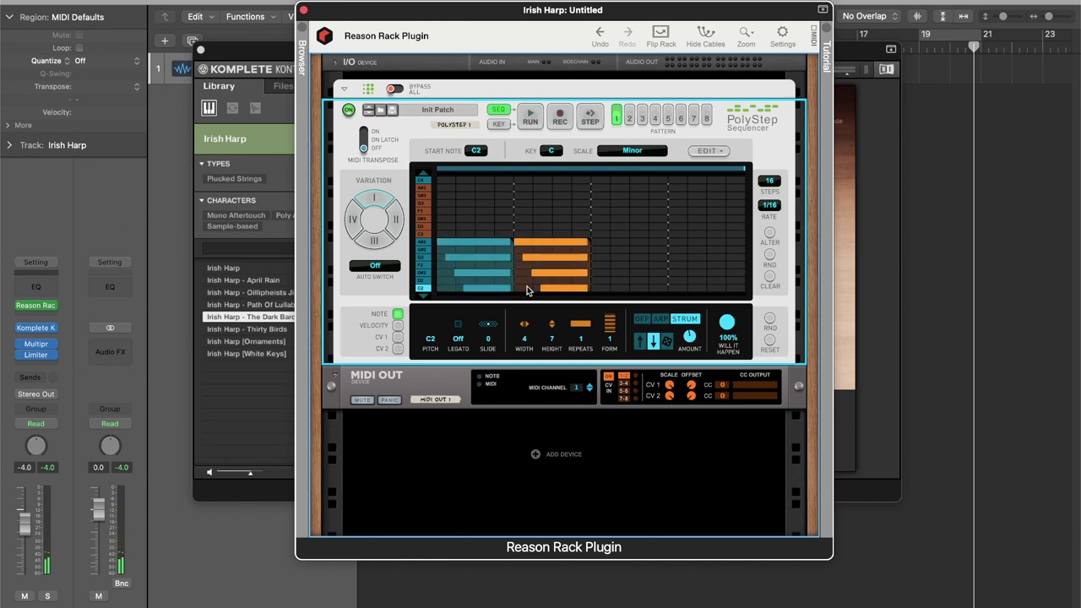
{"action": "left_click", "coordinate": [661, 320]}
{"action": "left_click_drag", "start_coordinate": [529, 288], "coordinate": [526, 244]}
{"action": "key", "text": "space"}
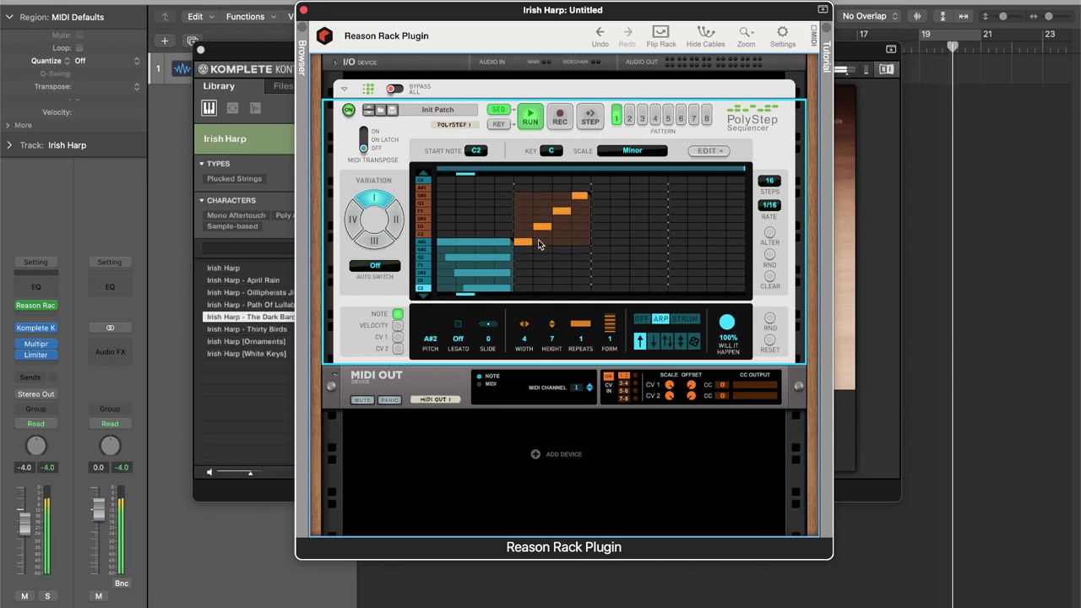
{"action": "key", "text": "space"}
{"action": "left_click_drag", "start_coordinate": [583, 329], "coordinate": [581, 233]}
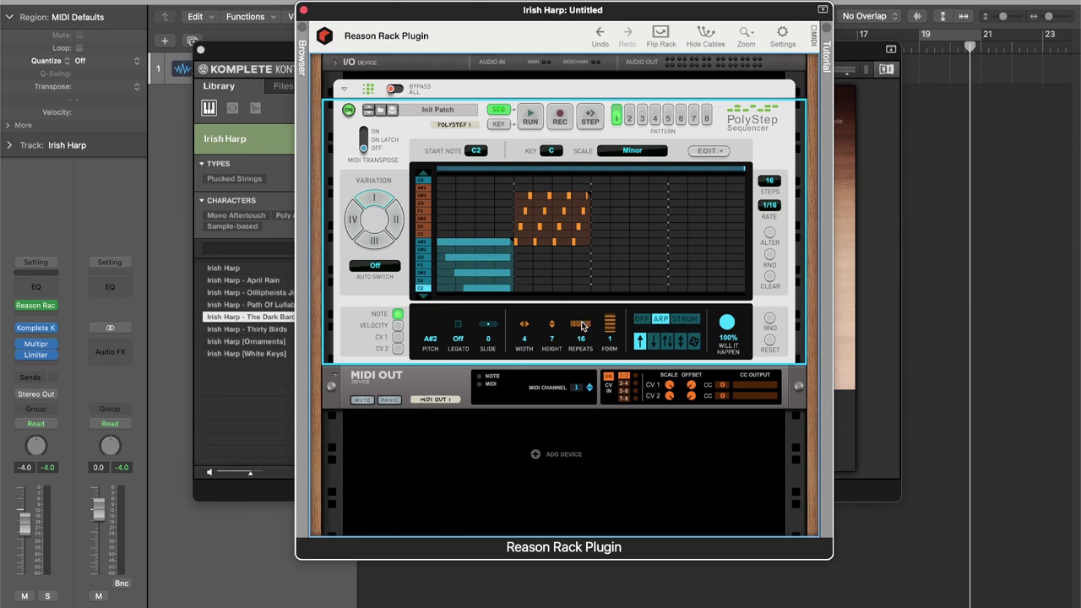
{"action": "key", "text": "space"}
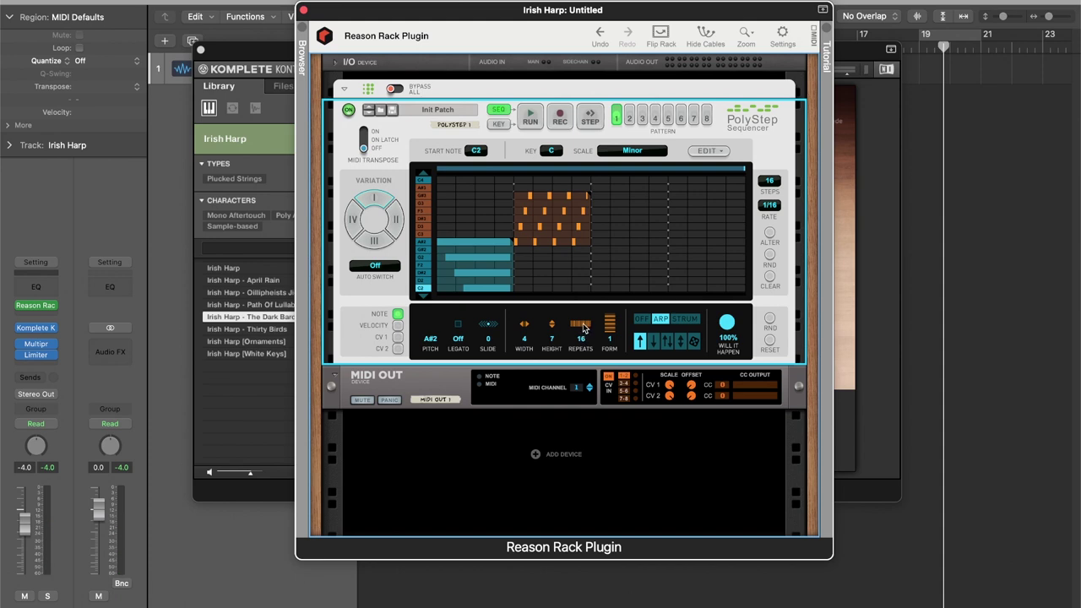
{"action": "left_click_drag", "start_coordinate": [583, 328], "coordinate": [584, 365]}
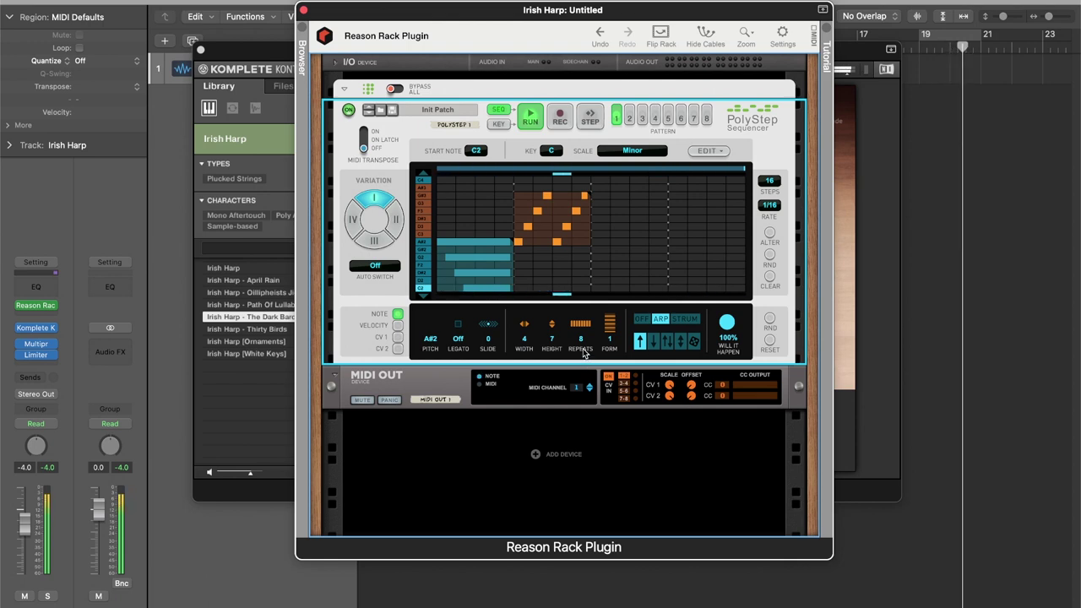
Raise the first block to start on G2; try the second block higher, then return it to A#2
{"action": "key", "text": "space"}
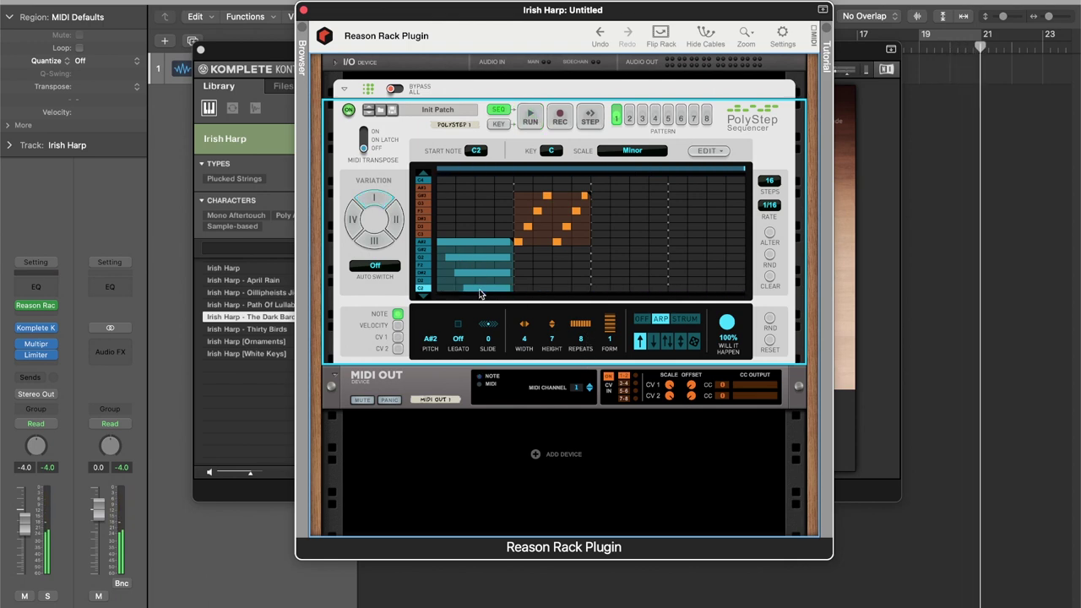
{"action": "left_click_drag", "start_coordinate": [479, 289], "coordinate": [478, 259]}
{"action": "key", "text": "space"}
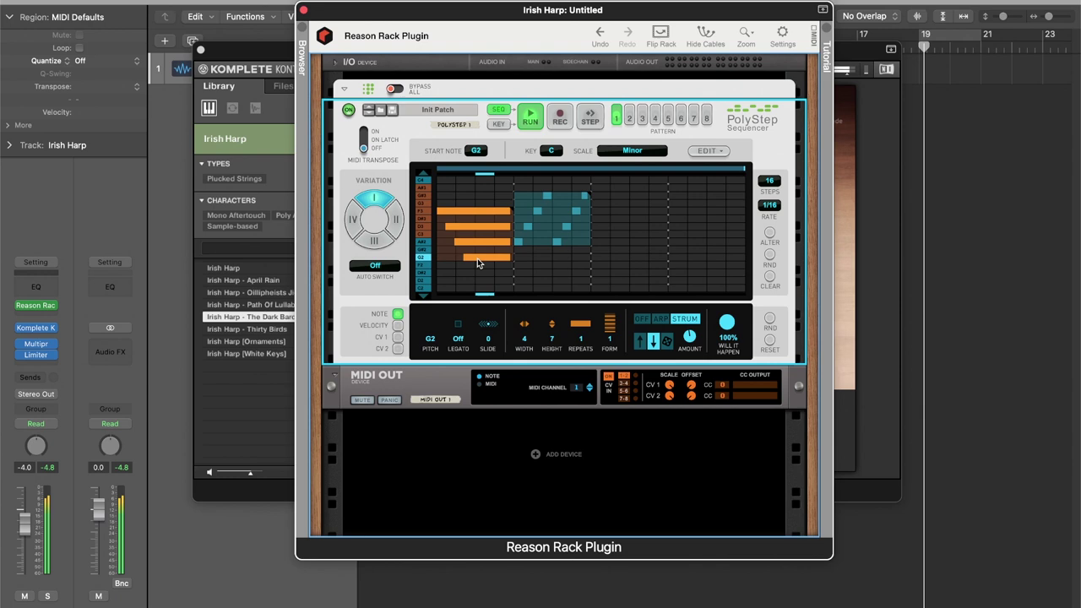
{"action": "left_click", "coordinate": [566, 243]}
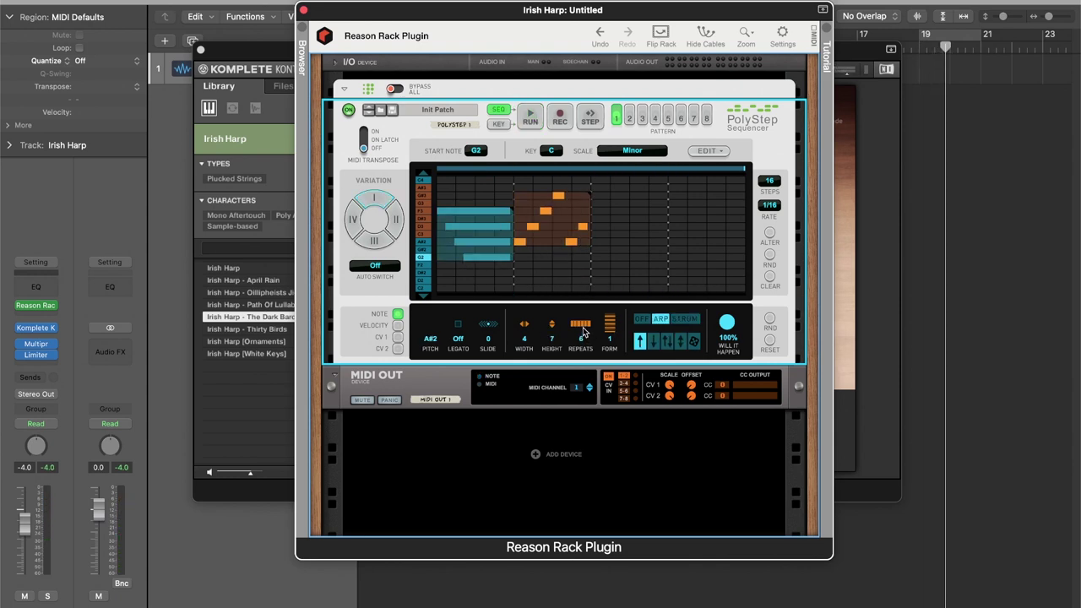
{"action": "left_click_drag", "start_coordinate": [522, 242], "coordinate": [514, 225]}
{"action": "key", "text": "space"}
{"action": "left_click_drag", "start_coordinate": [518, 227], "coordinate": [522, 245]}
Copy the block to steps 9–12 as an up-down arpeggio from D#3; add a descending D3 block
{"action": "key", "text": "ctrl+d"}
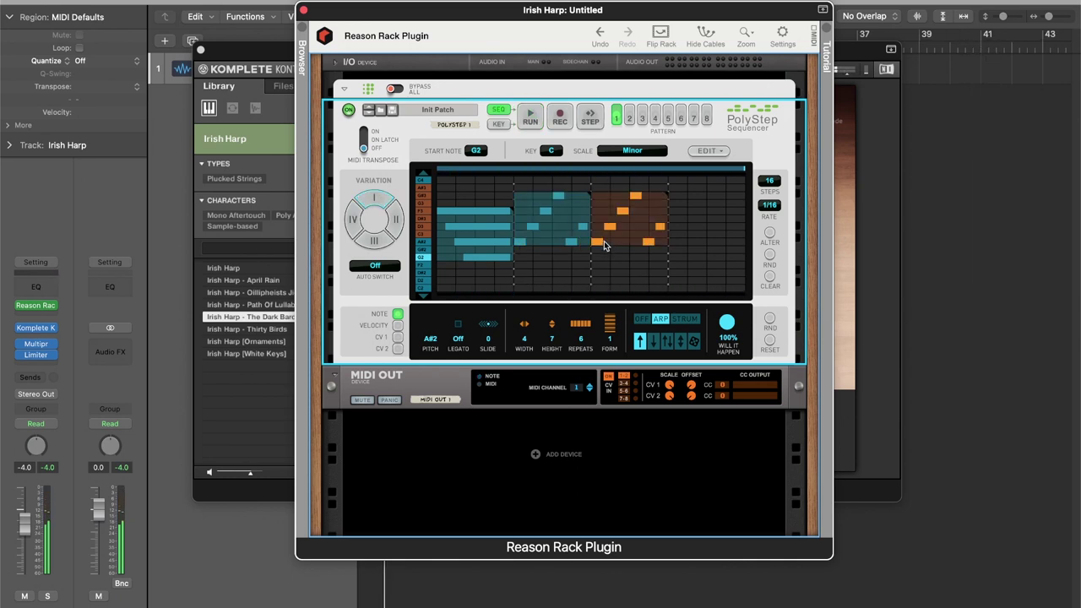
{"action": "key", "text": "space"}
{"action": "left_click", "coordinate": [668, 342]}
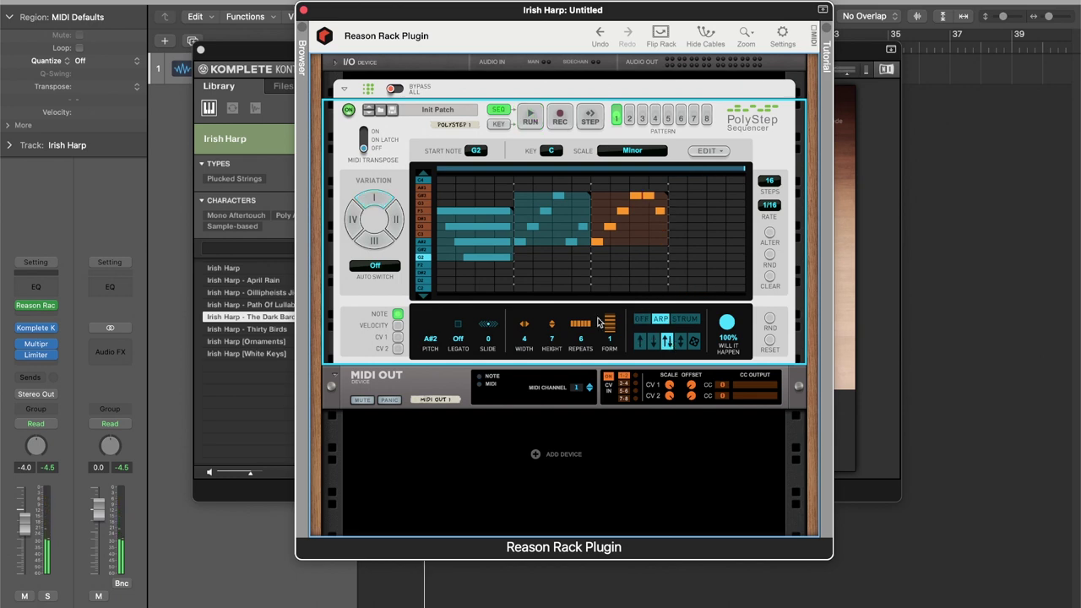
{"action": "left_click_drag", "start_coordinate": [579, 327], "coordinate": [579, 314]}
{"action": "key", "text": "space"}
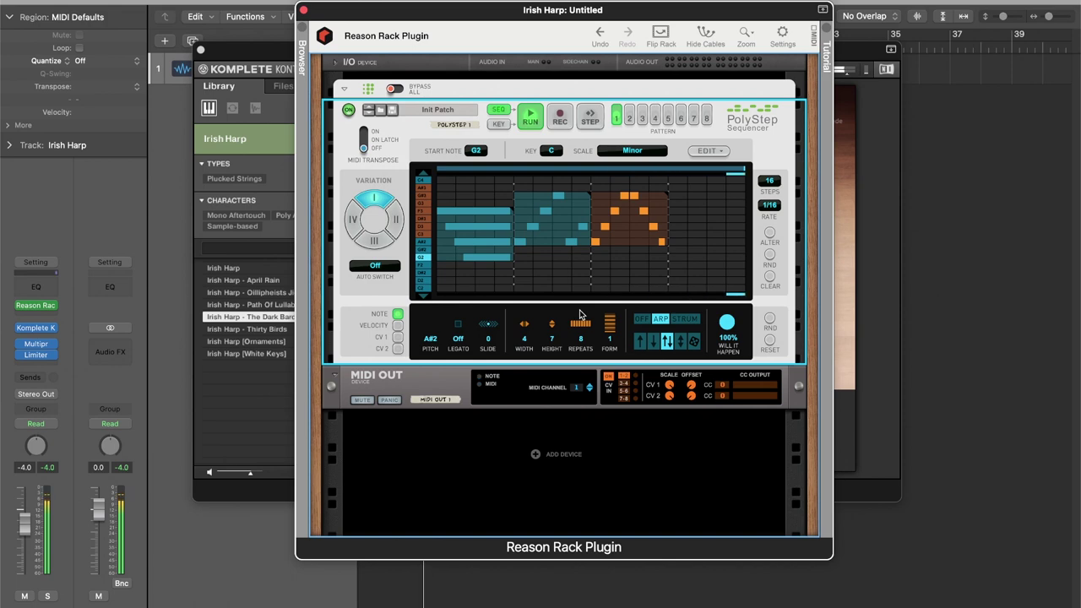
{"action": "left_click_drag", "start_coordinate": [596, 241], "coordinate": [593, 218]}
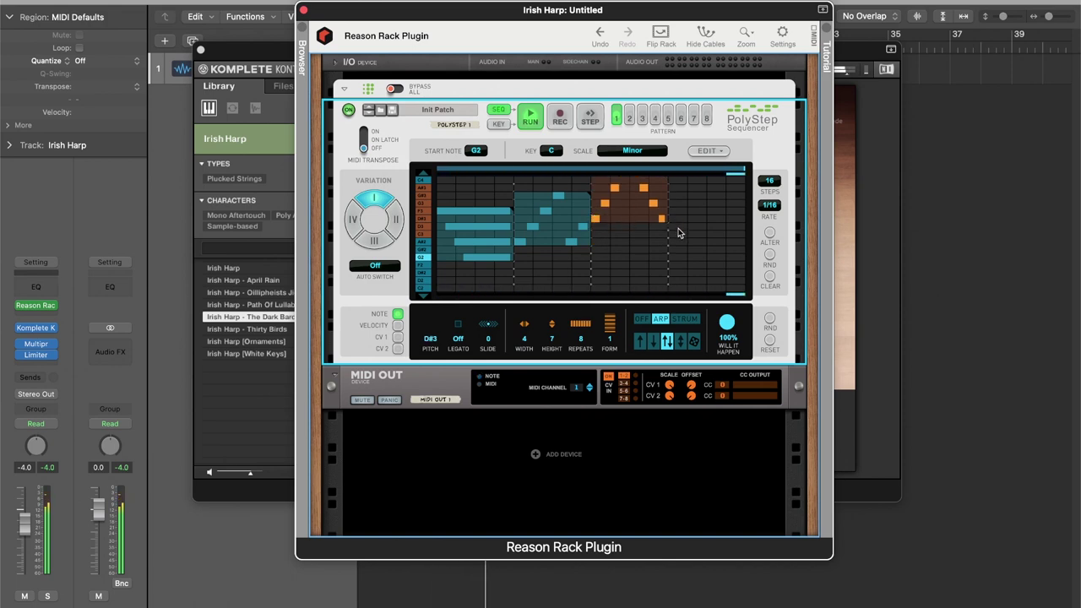
{"action": "key", "text": "space"}
{"action": "left_click", "coordinate": [678, 228]}
{"action": "left_click", "coordinate": [653, 341]}
Cut the fourth block to 3 repeats, lower its notes toward C2, and play the pattern
{"action": "mouse_move", "coordinate": [589, 330]}
{"action": "left_mouse_down"}
{"action": "mouse_move", "coordinate": [590, 351]}
{"action": "mouse_move", "coordinate": [582, 325]}
{"action": "left_mouse_up"}
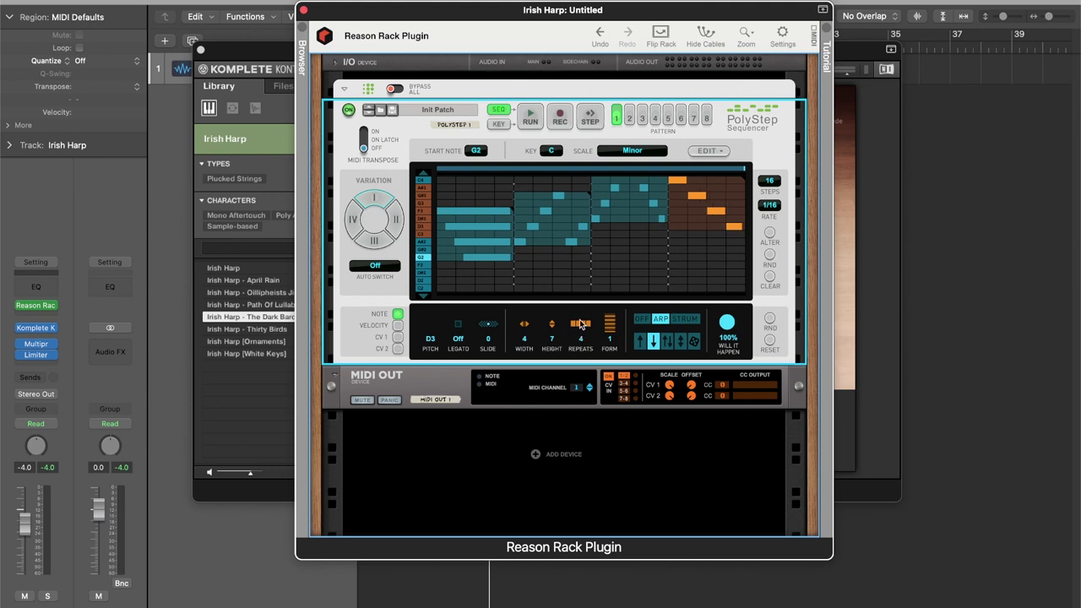
{"action": "key", "text": "space"}
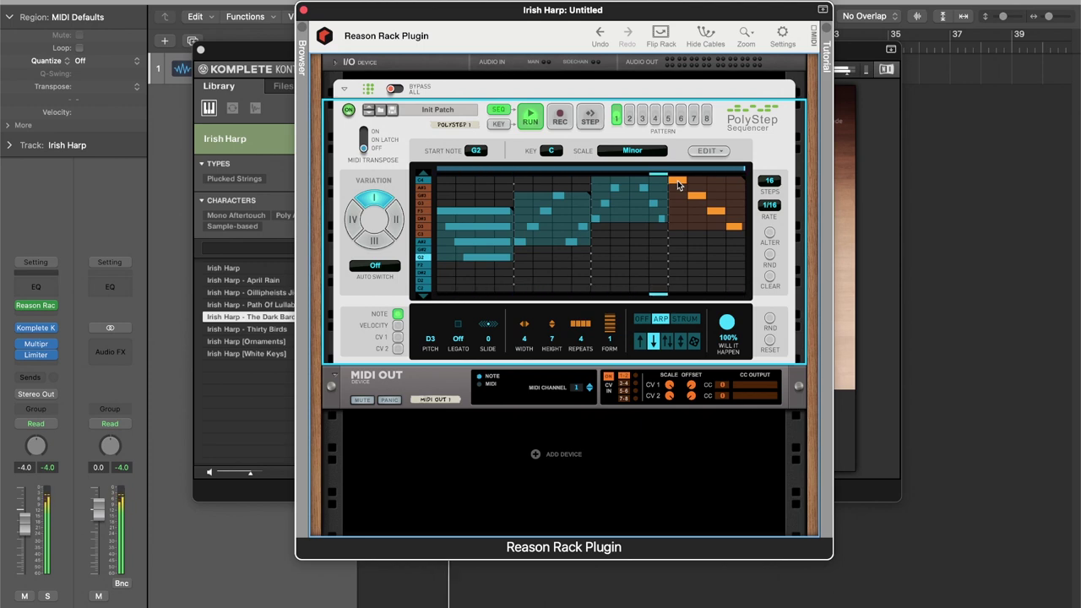
{"action": "left_click_drag", "start_coordinate": [678, 185], "coordinate": [669, 245]}
{"action": "key", "text": "space"}
{"action": "left_click", "coordinate": [486, 258]}
{"action": "key", "text": "space"}
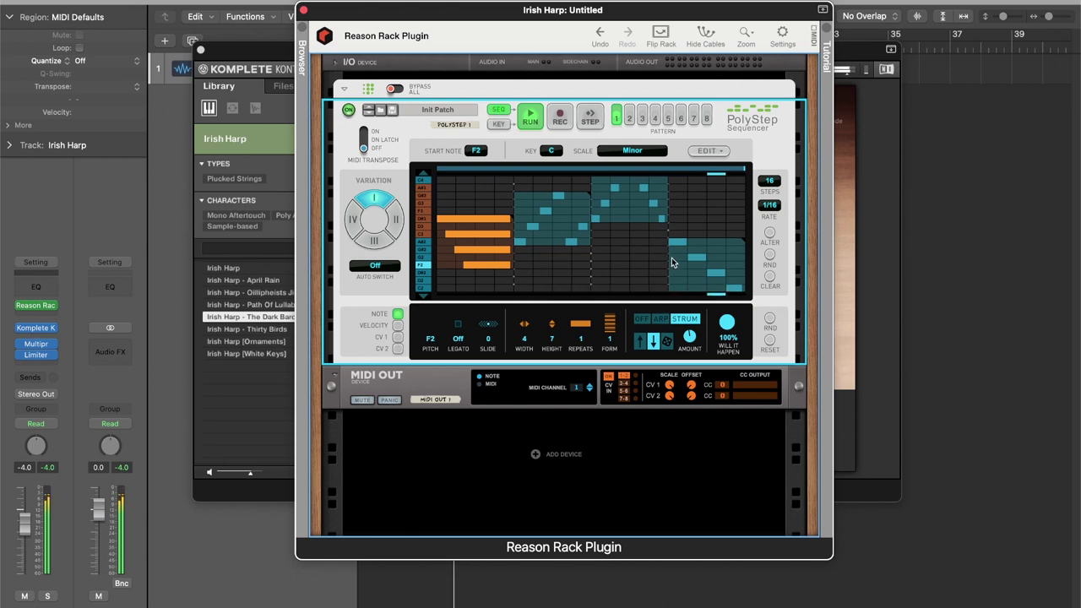
Stop playback, check The Dark Bard harp window, then restart the PolyStep pattern through it
{"action": "key", "text": "space"}
{"action": "left_click", "coordinate": [864, 247]}
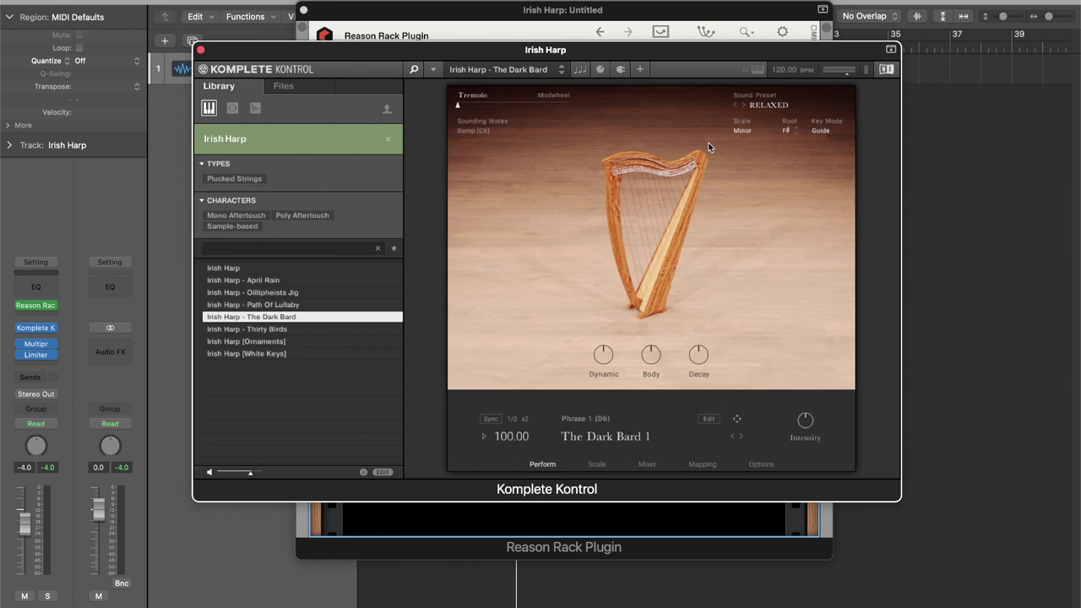
{"action": "left_click", "coordinate": [676, 10]}
{"action": "key", "text": "space"}
{"action": "key", "text": "space"}
Audition the 4 vari, Apex, Big stabs and Big Triplet Build patches with playback running
{"action": "left_click", "coordinate": [522, 242]}
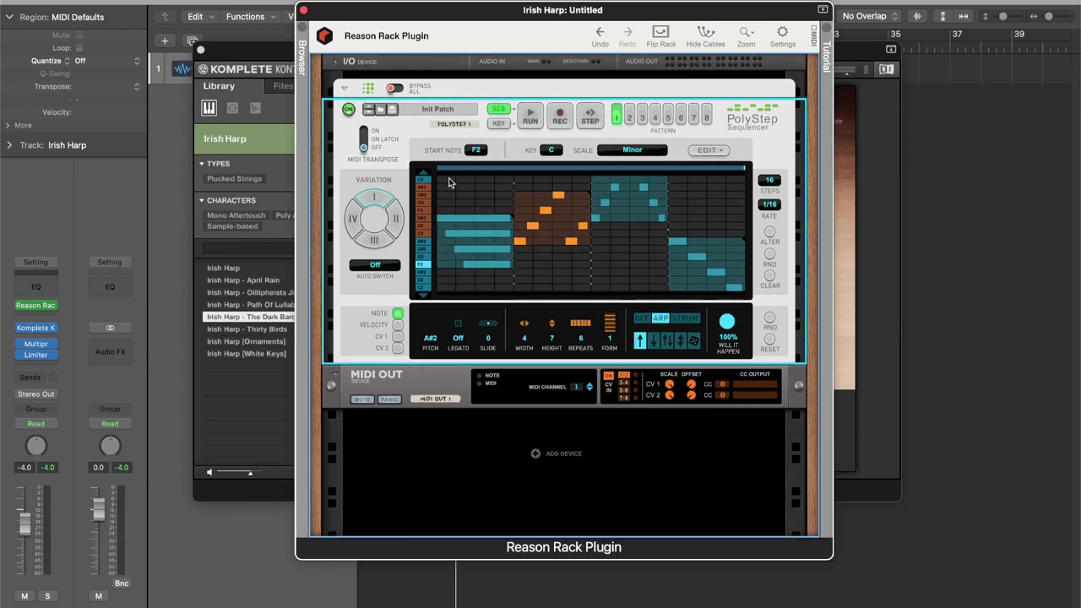
{"action": "left_click", "coordinate": [370, 116]}
{"action": "key", "text": "space"}
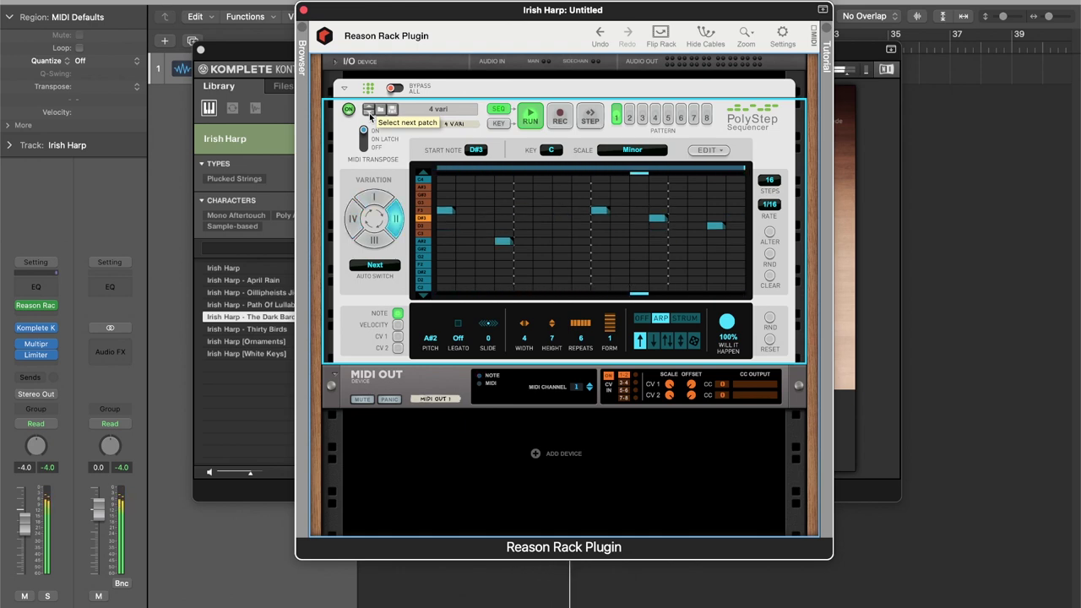
{"action": "left_click", "coordinate": [370, 117]}
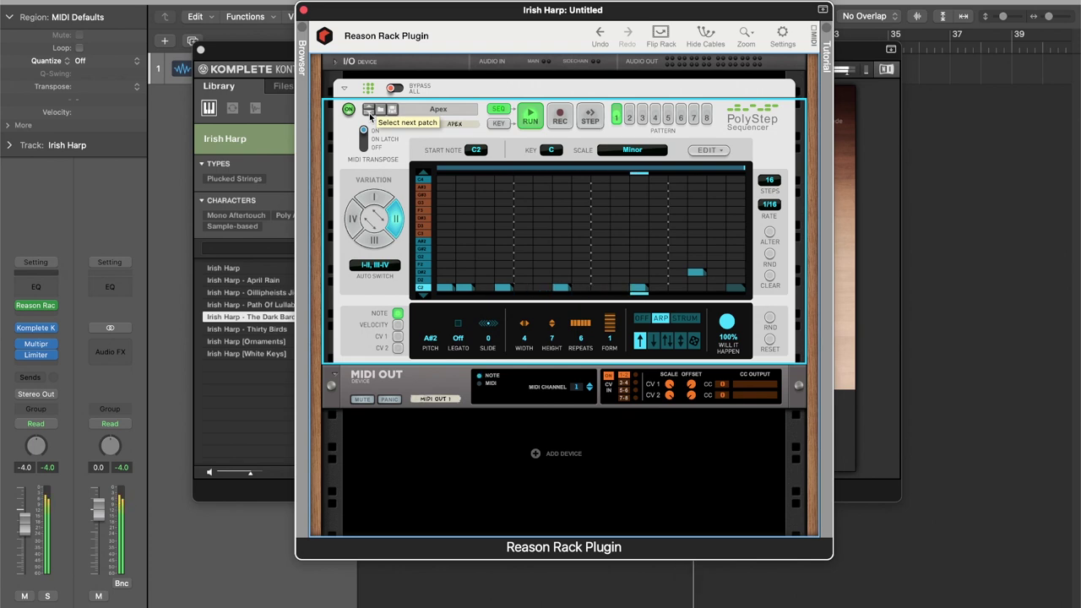
{"action": "left_click", "coordinate": [370, 115]}
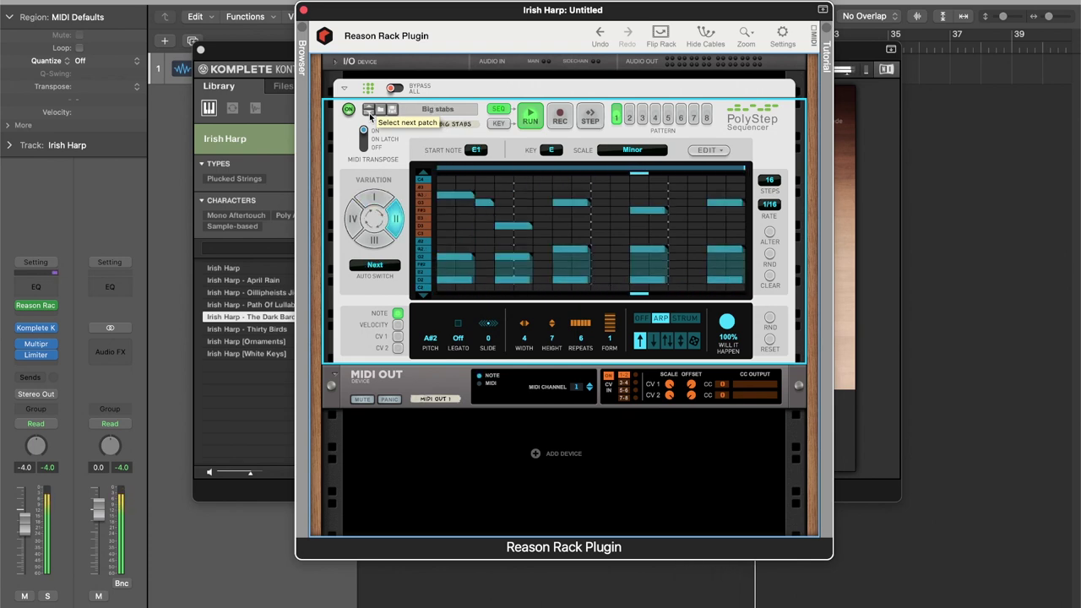
{"action": "left_click", "coordinate": [370, 116]}
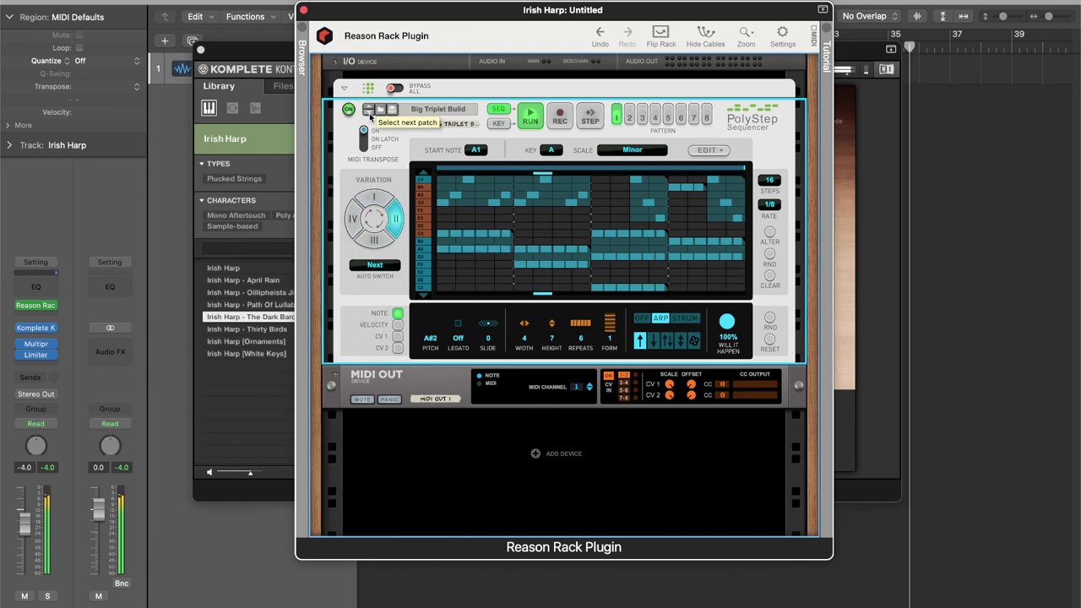
Try variation II, set Auto Switch to Off, and restart playback of Big Triplet Build
{"action": "left_click", "coordinate": [398, 217]}
{"action": "left_click", "coordinate": [373, 203]}
{"action": "left_click", "coordinate": [376, 267]}
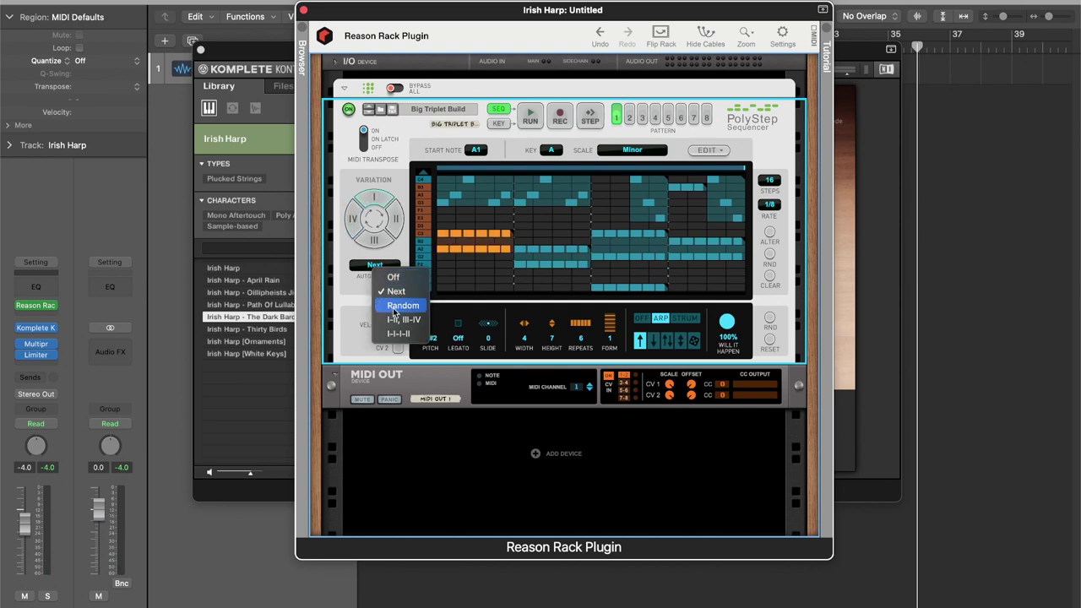
{"action": "left_click", "coordinate": [392, 280]}
{"action": "key", "text": "space"}
{"action": "key", "text": "space"}
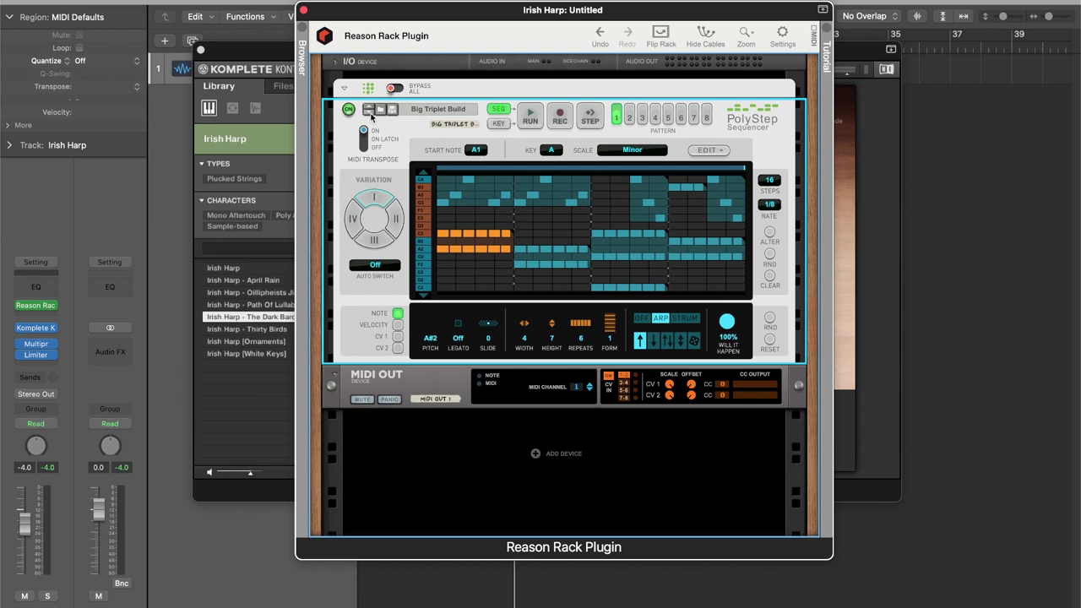
Audition Bipolarism, Biztek Polyseq, Boppivox, Border Balcony, Cascades and Entrancing, ending on Entrancing
{"action": "left_click", "coordinate": [371, 114]}
{"action": "key", "text": "space"}
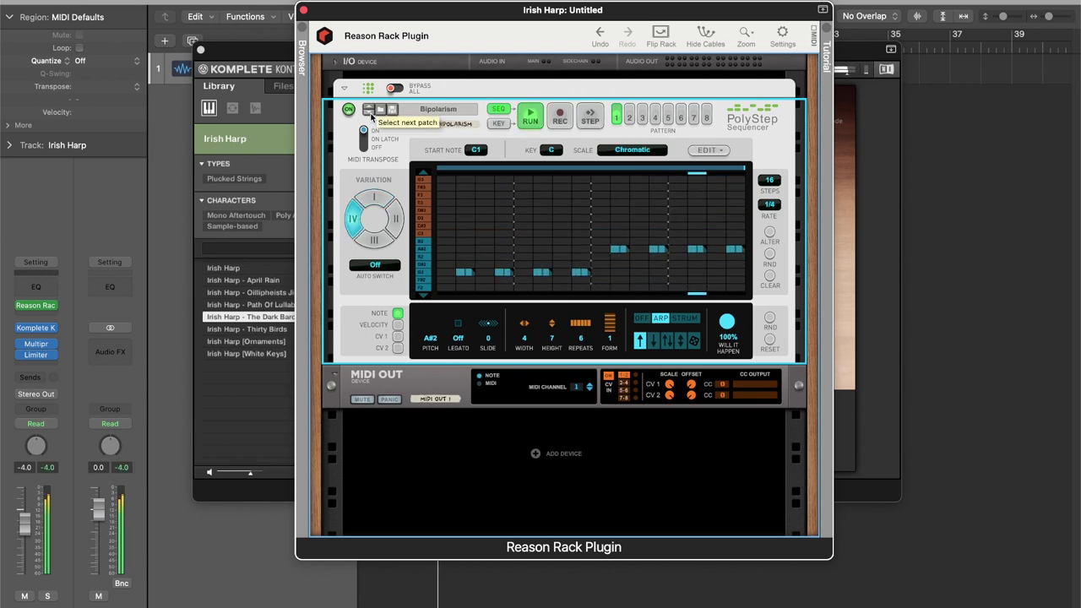
{"action": "left_click", "coordinate": [368, 111]}
{"action": "left_click", "coordinate": [369, 111]}
{"action": "left_click", "coordinate": [369, 118]}
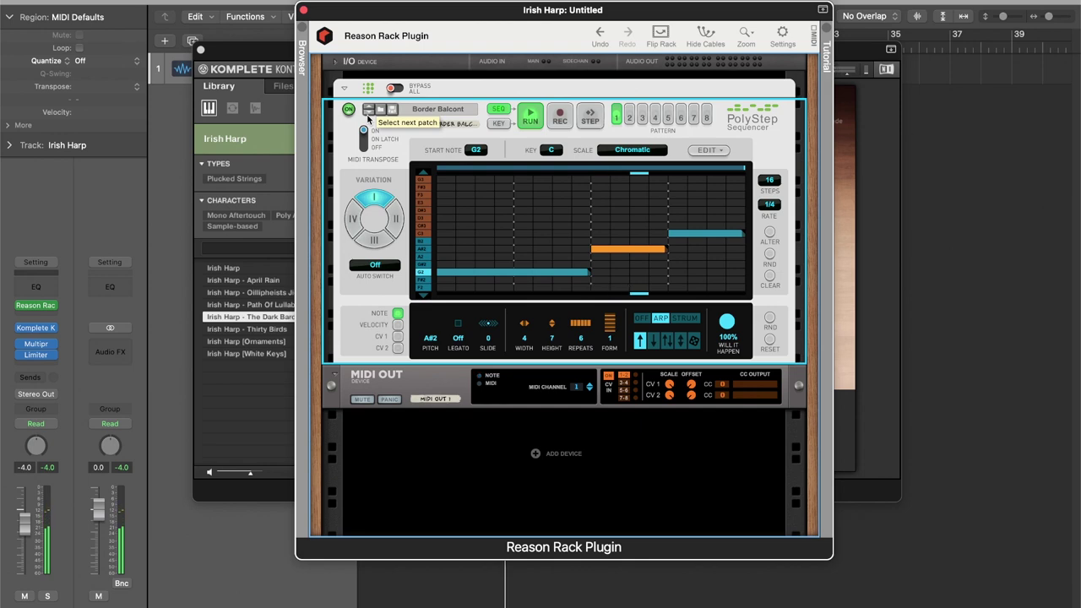
{"action": "left_click", "coordinate": [368, 119]}
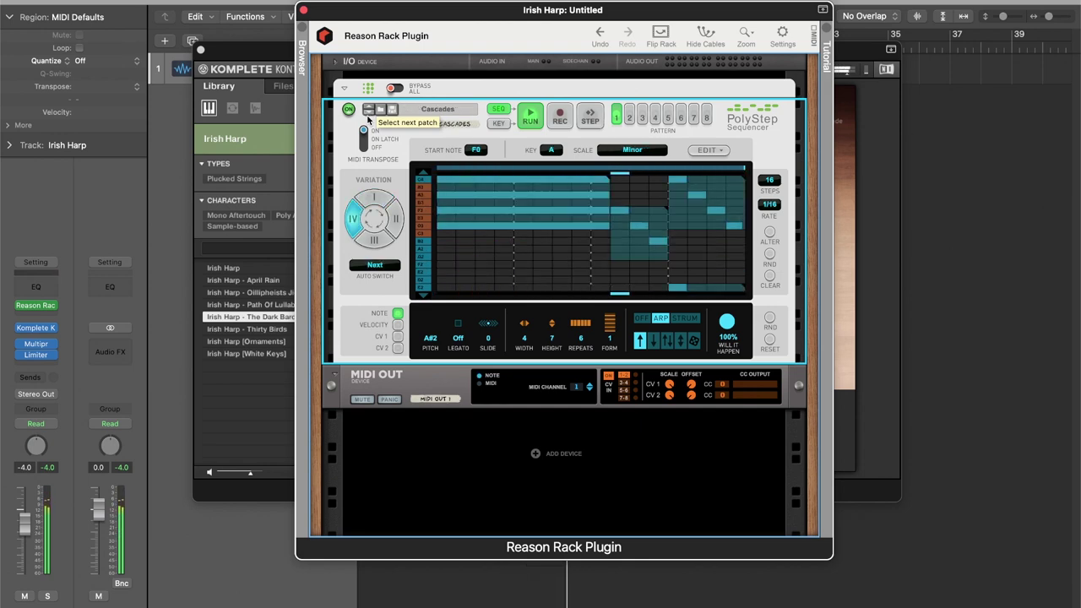
{"action": "left_click", "coordinate": [370, 118]}
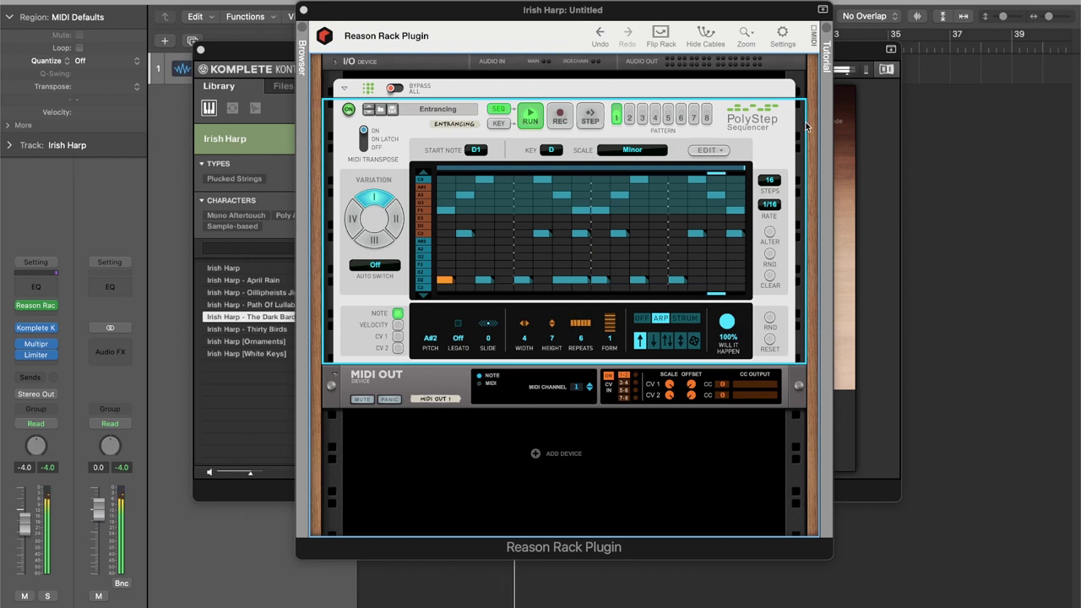
With the pattern playing through the harp, turn The Dark Bard's Body knob to about 12 o'clock
{"action": "key", "text": "space"}
{"action": "left_click", "coordinate": [841, 106]}
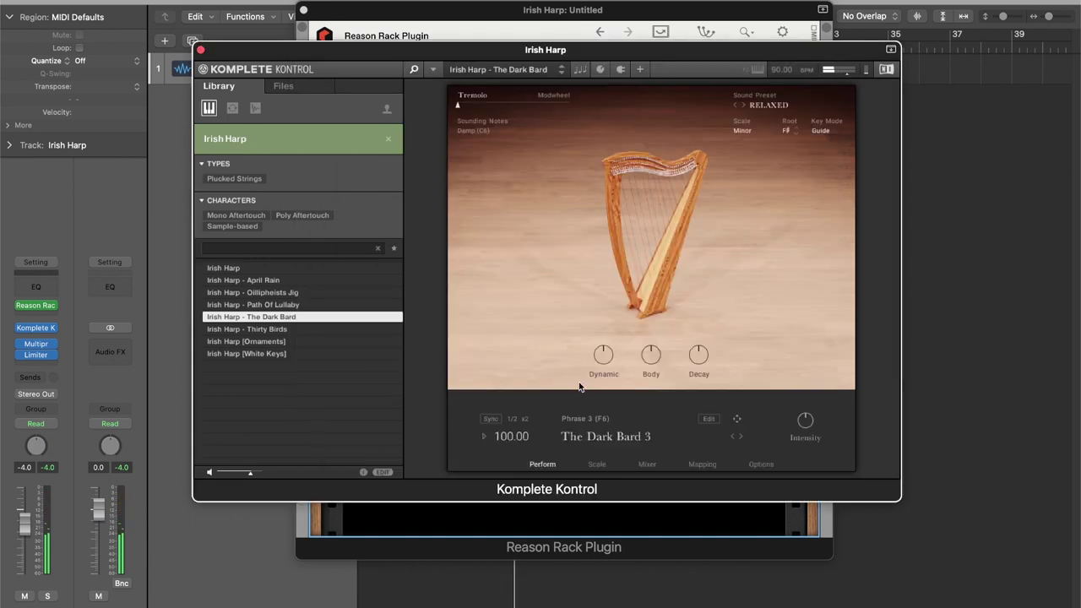
{"action": "left_click", "coordinate": [621, 10]}
{"action": "left_click", "coordinate": [857, 139]}
{"action": "key", "text": "space"}
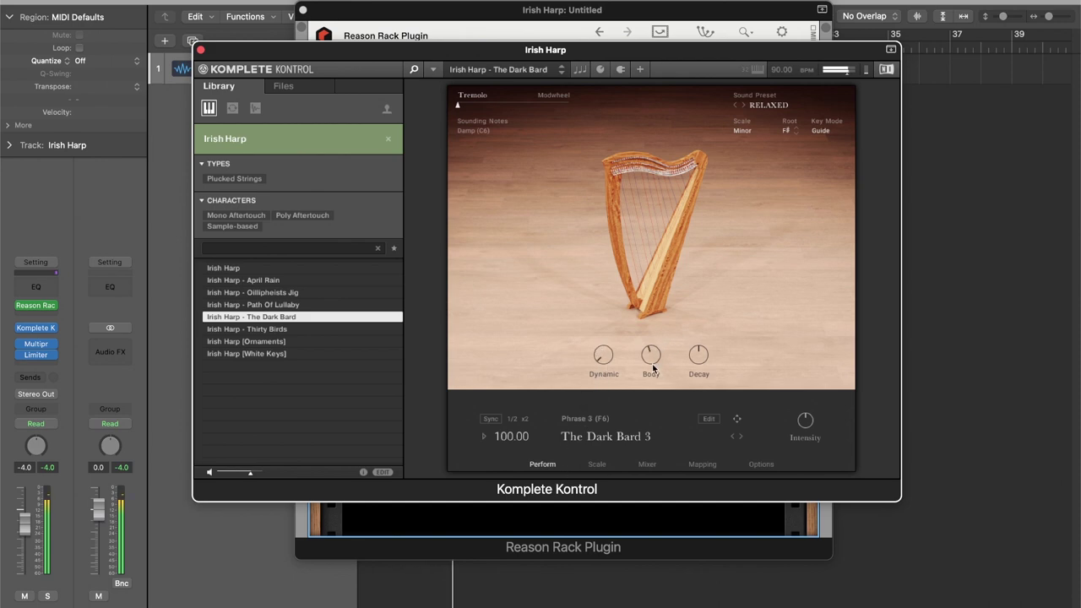
{"action": "left_click_drag", "start_coordinate": [656, 359], "coordinate": [655, 322]}
Lower The Dark Bard's Intensity knob and leave Key Mode set to Guide
{"action": "left_click_drag", "start_coordinate": [805, 420], "coordinate": [799, 471]}
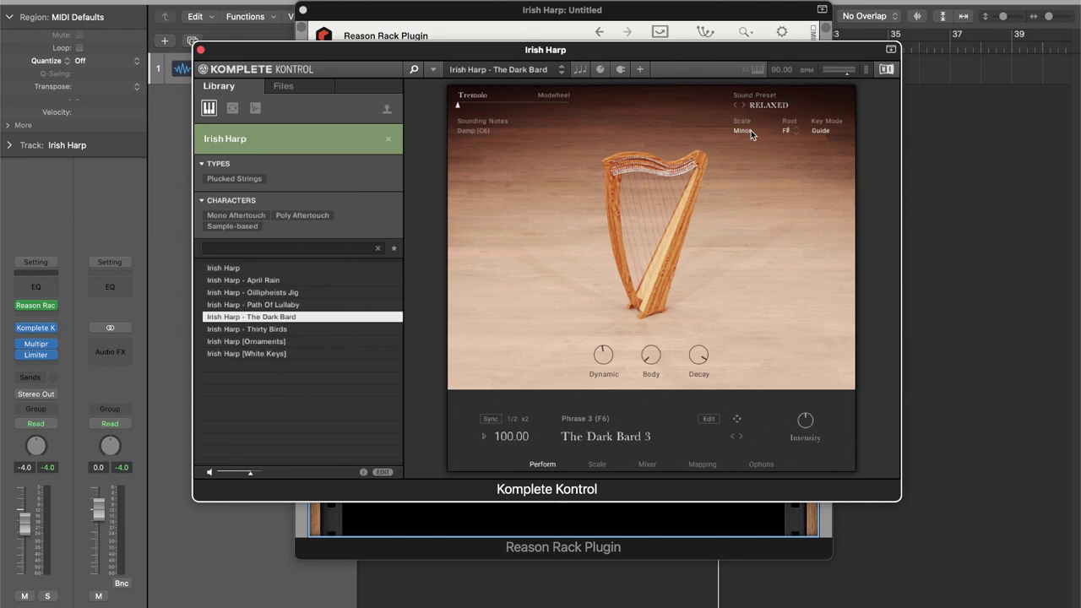
{"action": "left_click", "coordinate": [818, 131]}
{"action": "left_click", "coordinate": [816, 326]}
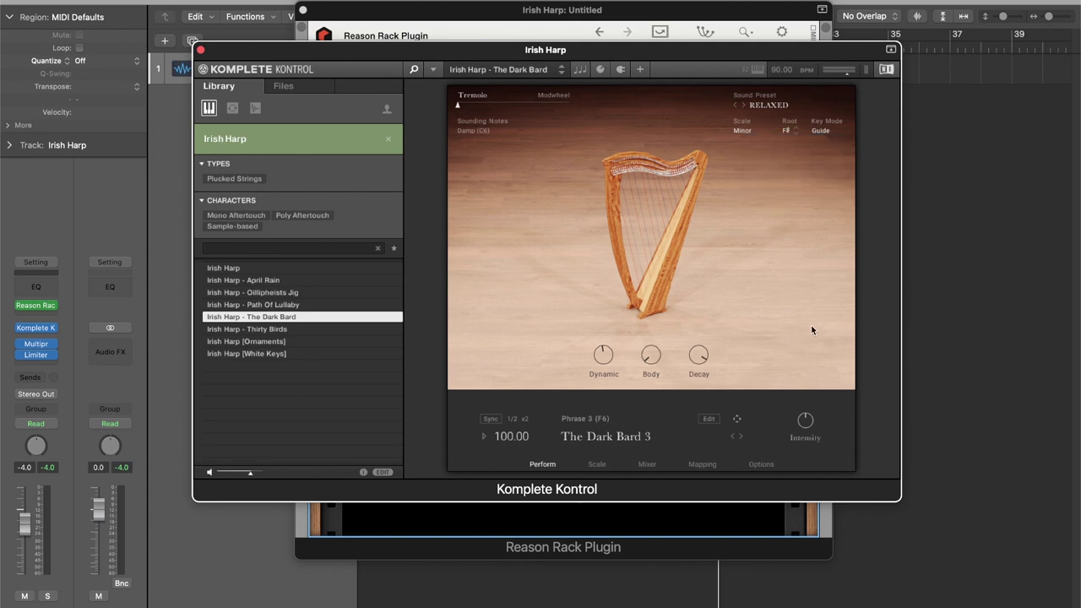